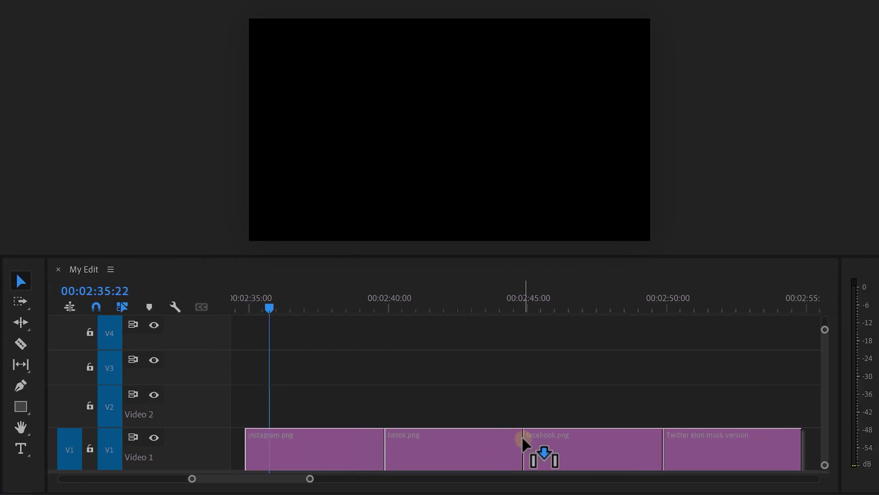
# Stack the tiktok, facebook and Twitter clips on Video 2–4 and hide the Facebook and Twitter layers.
pyautogui.moveTo(465, 451); pyautogui.dragTo(326, 403)
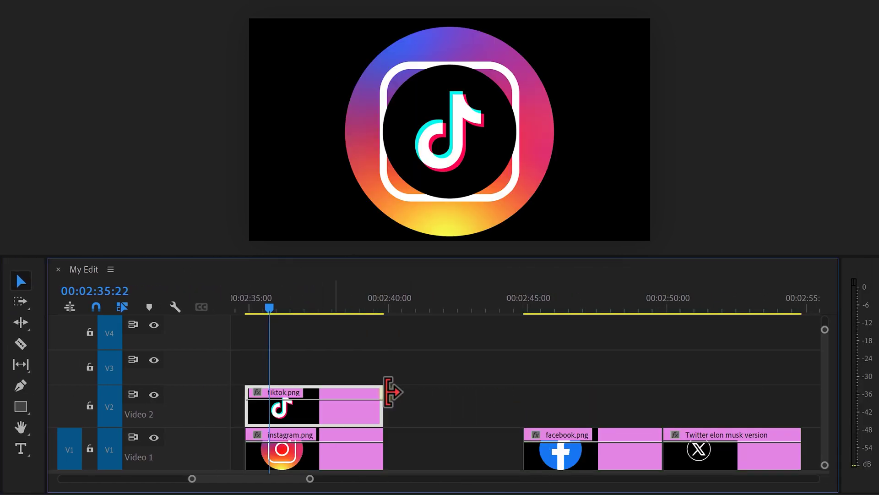
pyautogui.moveTo(566, 454); pyautogui.dragTo(287, 366)
pyautogui.moveTo(696, 465); pyautogui.dragTo(275, 332)
pyautogui.press('=')
pyautogui.press('=')
pyautogui.press('=')
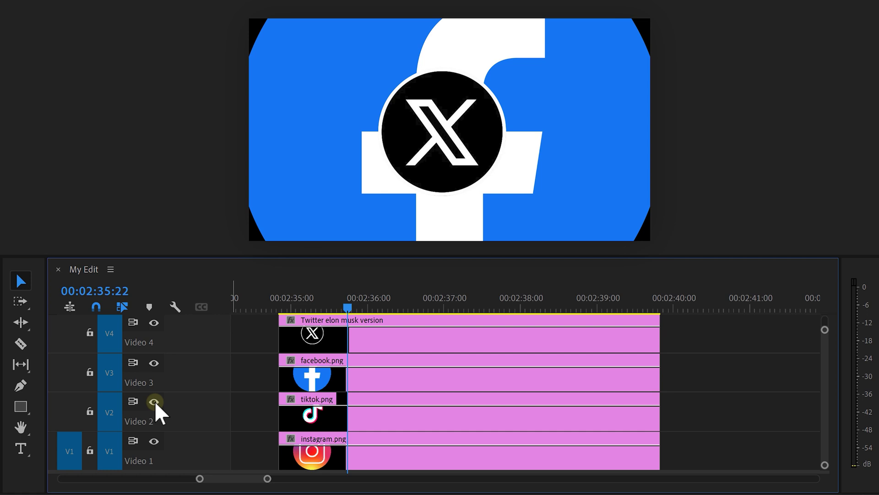
pyautogui.click(153, 363)
pyautogui.click(154, 322)
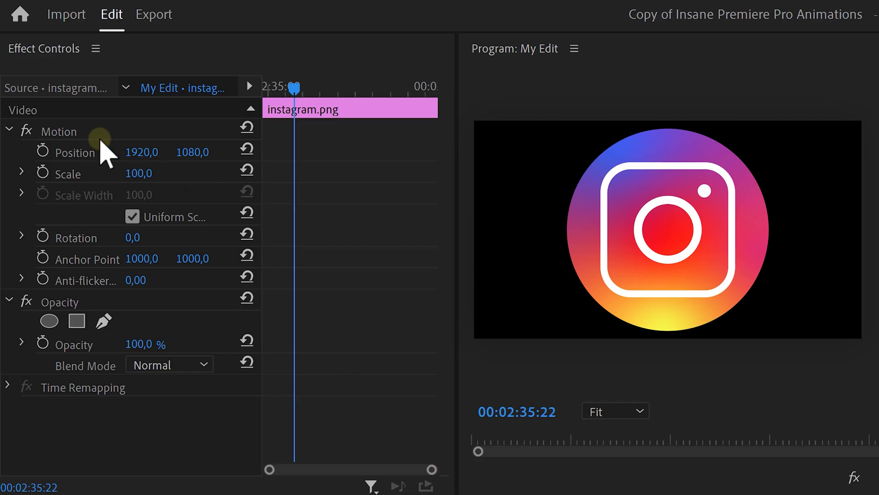
# Scale the Instagram logo to 87.8, then show the TikTok layer again and select tiktok.png.
pyautogui.click(77, 131)
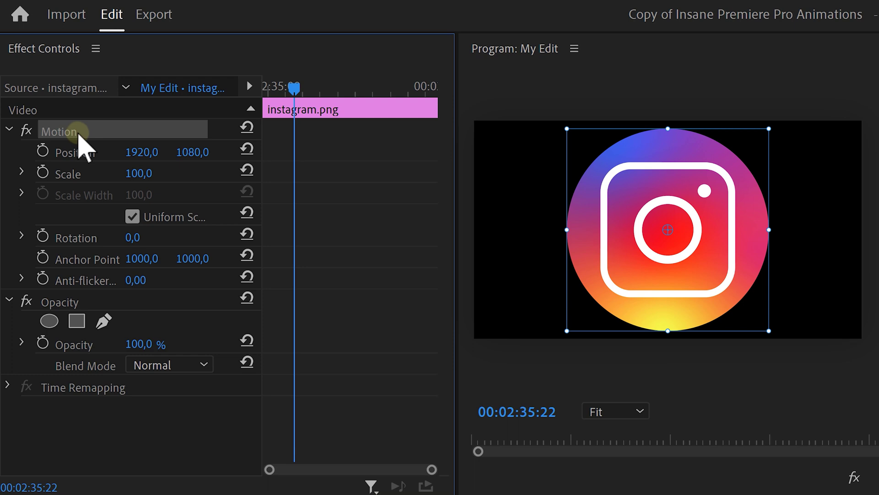
pyautogui.moveTo(567, 229); pyautogui.dragTo(580, 225)
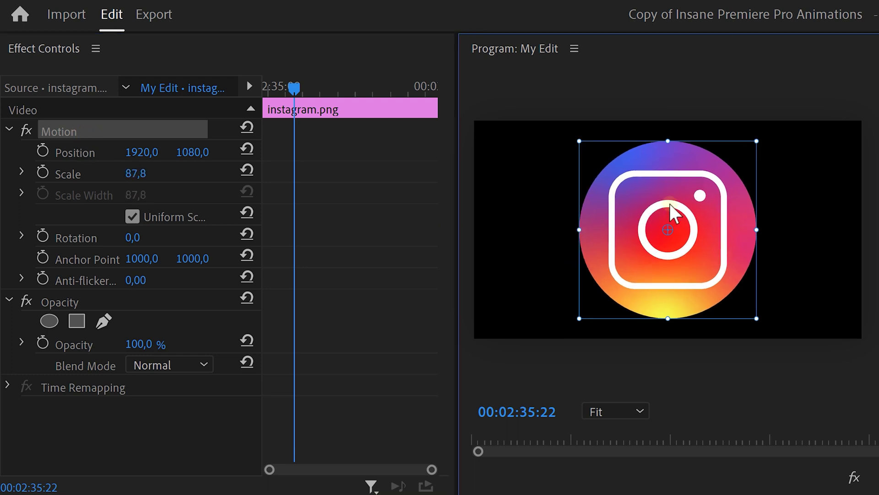
pyautogui.moveTo(669, 204)
pyautogui.mouseDown()
pyautogui.moveTo(660, 204)
pyautogui.moveTo(668, 204)
pyautogui.mouseUp()
pyautogui.press('ctrl')
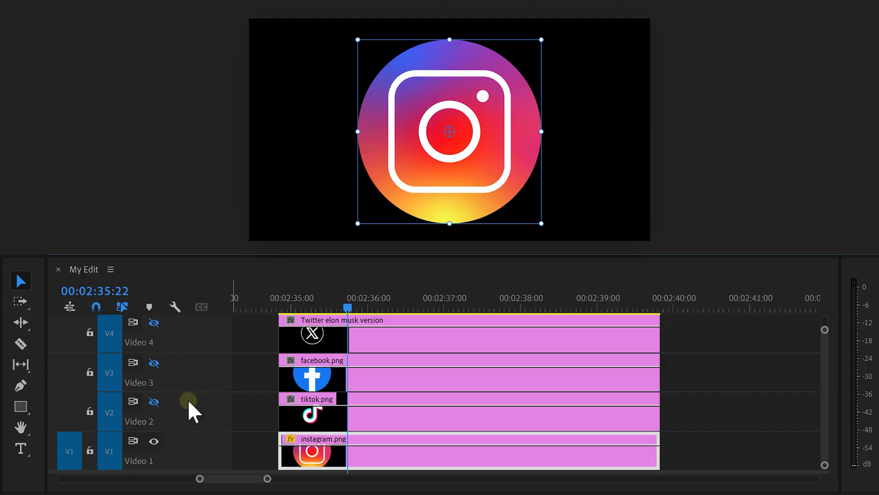
pyautogui.click(155, 400)
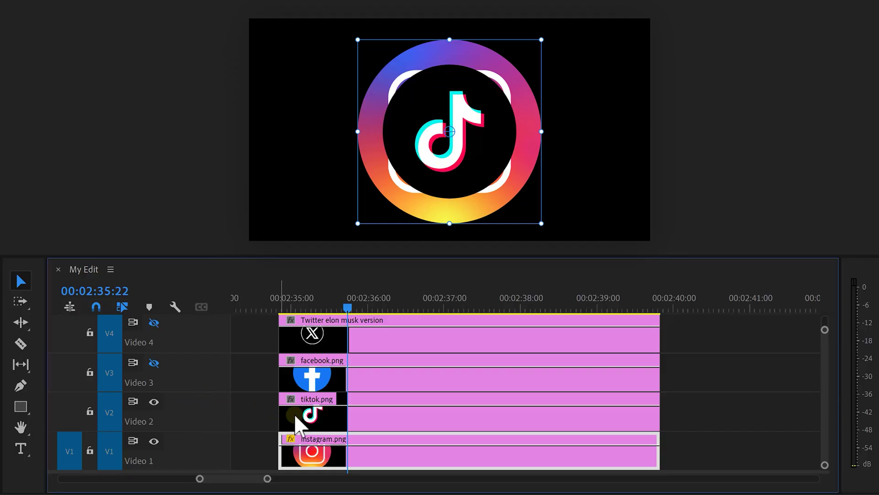
pyautogui.click(326, 416)
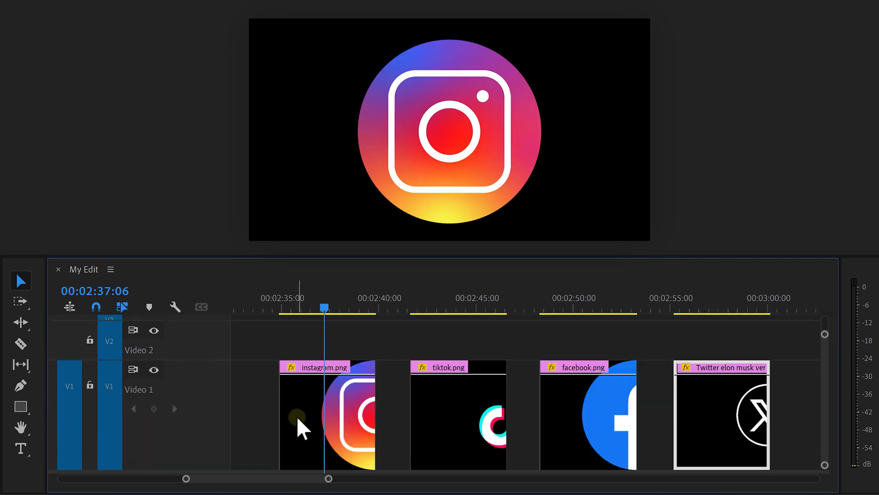
# Nest the Instagram clip as Nested Sequence 17 and check the Nest shortcut.
pyautogui.rightClick(302, 428)
pyautogui.click(316, 201)
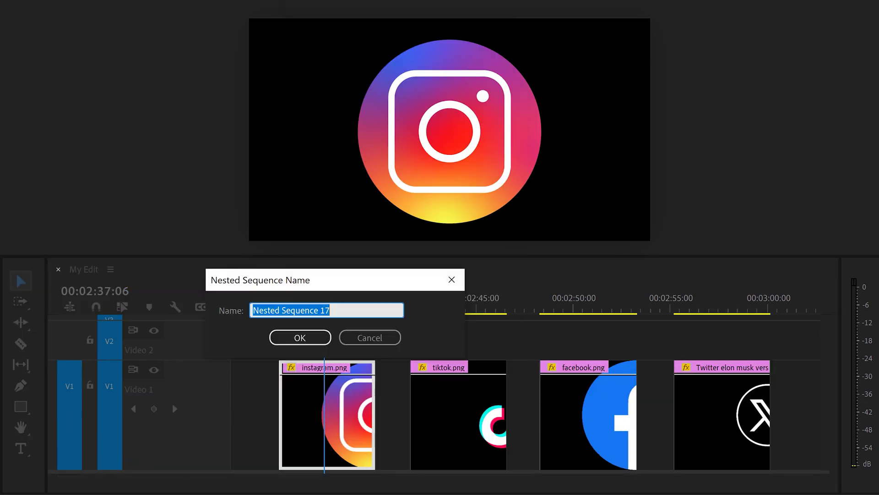
pyautogui.click(306, 337)
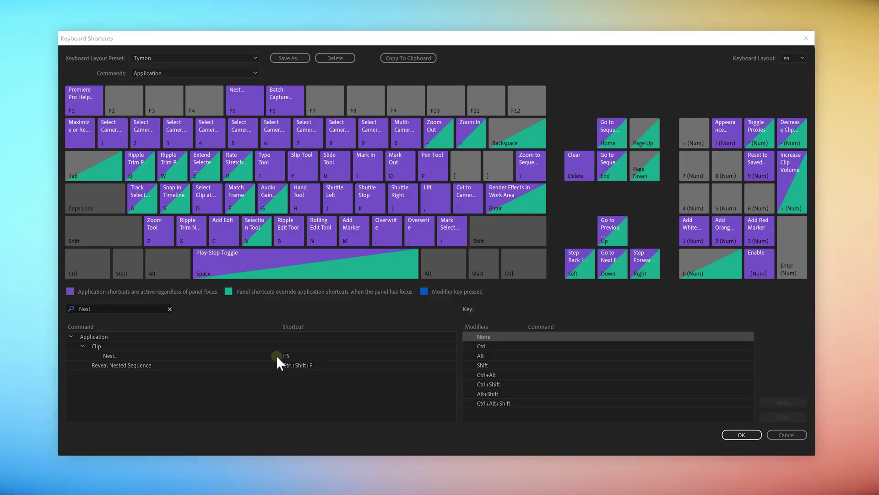
pyautogui.click(277, 356)
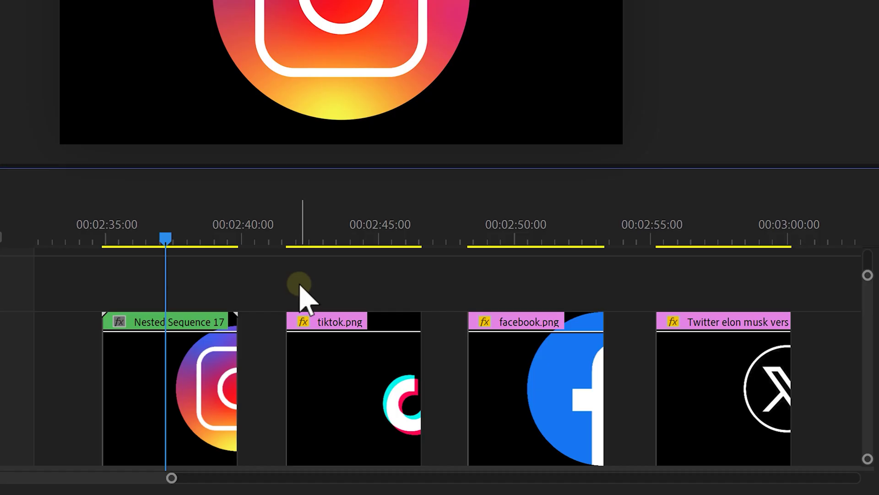
# Nest the TikTok, Facebook and Twitter clips with F5 as Nested Sequences 18–20.
pyautogui.moveTo(300, 285); pyautogui.dragTo(373, 359)
pyautogui.press('F5')
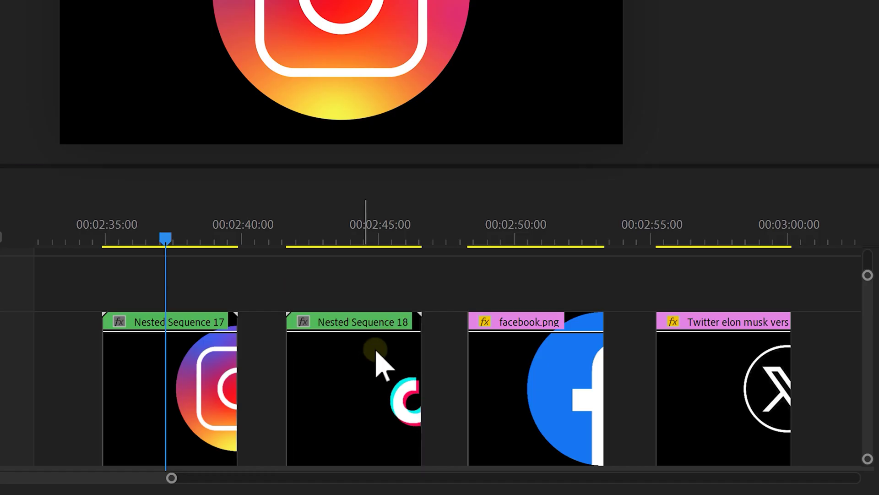
pyautogui.moveTo(481, 278); pyautogui.dragTo(560, 347)
pyautogui.press('F5')
pyautogui.moveTo(652, 289); pyautogui.dragTo(724, 357)
pyautogui.press('F5')
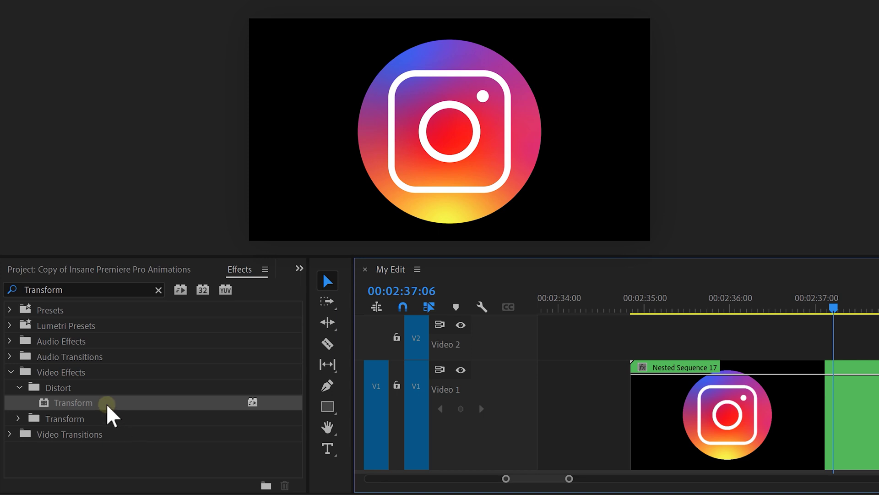
# Add Transform to Nested Sequence 17 and keyframe Scale 0, 110, 100 with Ease In.
pyautogui.moveTo(109, 405); pyautogui.dragTo(733, 410)
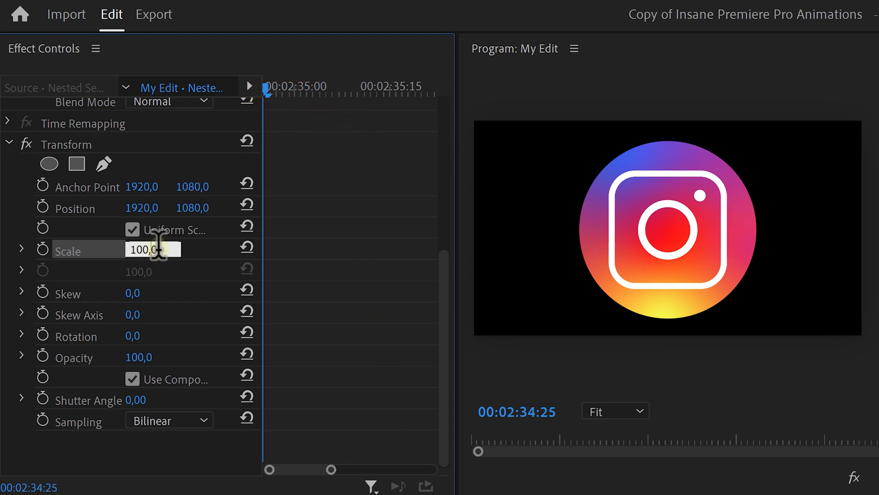
pyautogui.write('0')
pyautogui.press('Return')
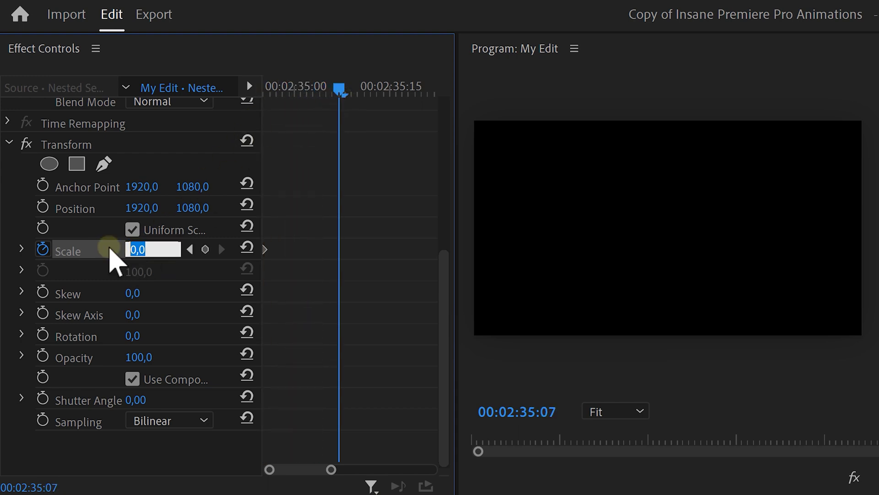
pyautogui.press('Return')
pyautogui.rightClick(338, 251)
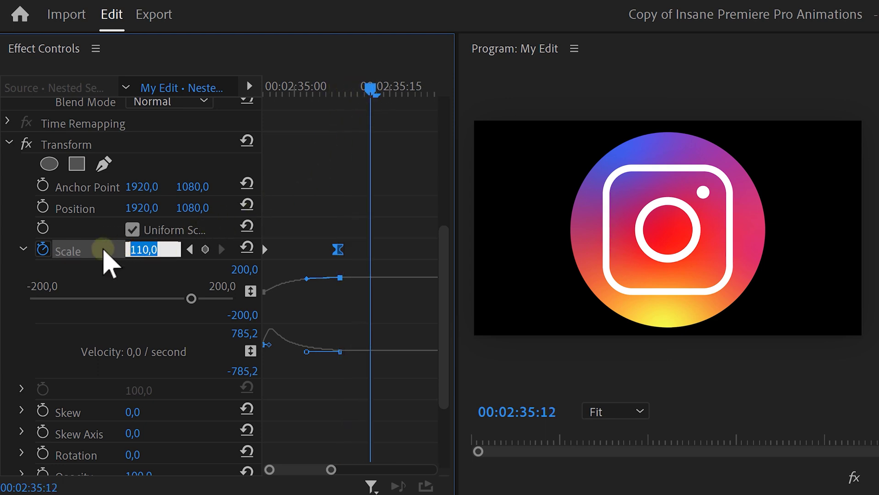
pyautogui.press('Return')
pyautogui.rightClick(370, 257)
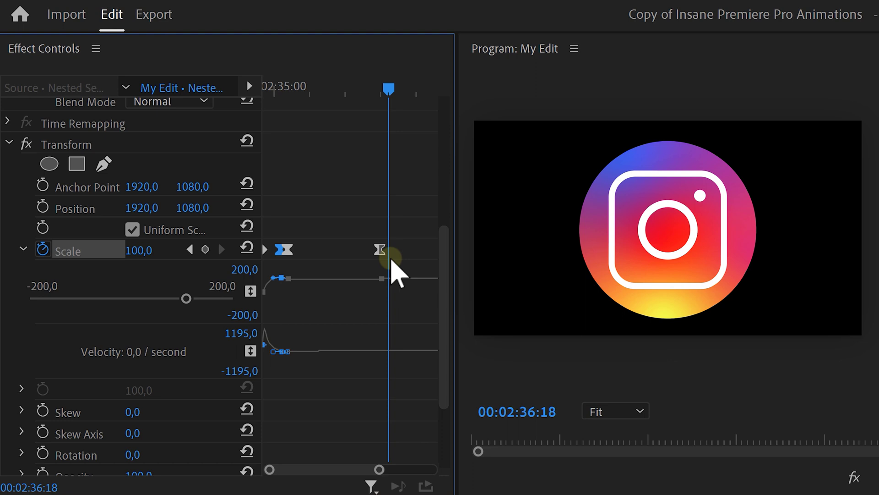
# Add closing Scale keyframes of 110 then 0 at the Instagram clip's end, with Ease Out.
pyautogui.click(391, 259)
pyautogui.press('Left')
pyautogui.write('0')
pyautogui.press('Return')
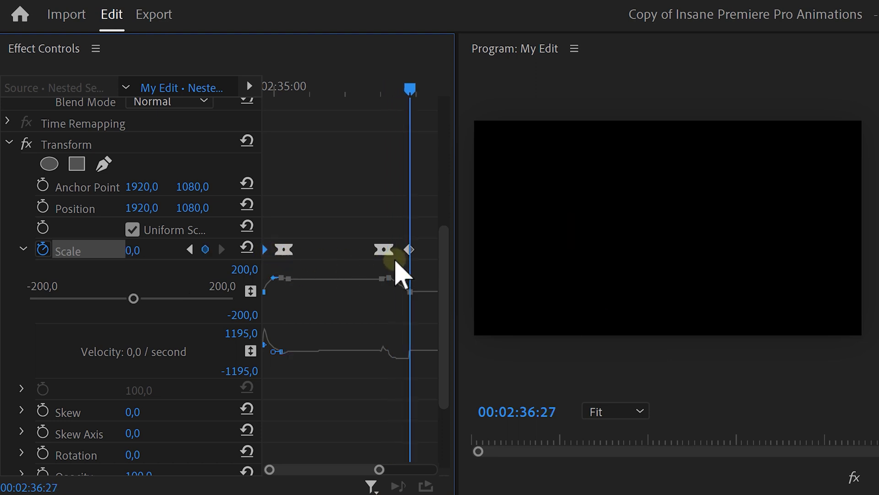
pyautogui.rightClick(386, 252)
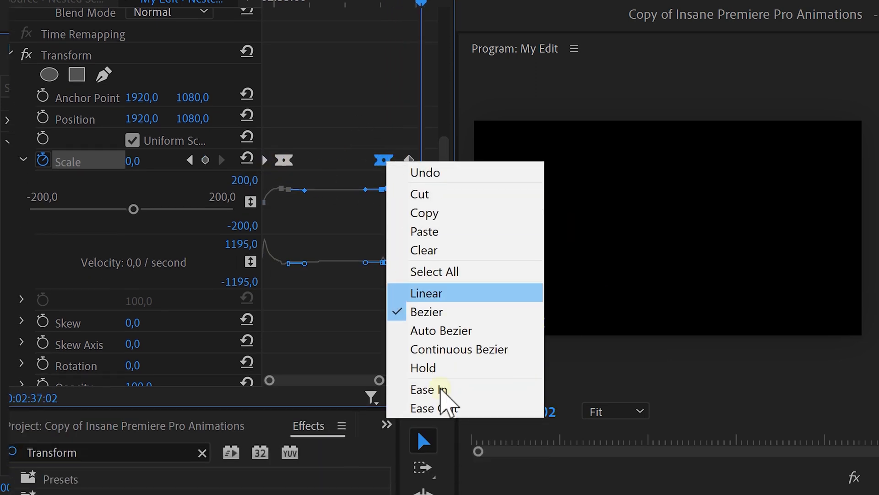
pyautogui.click(432, 408)
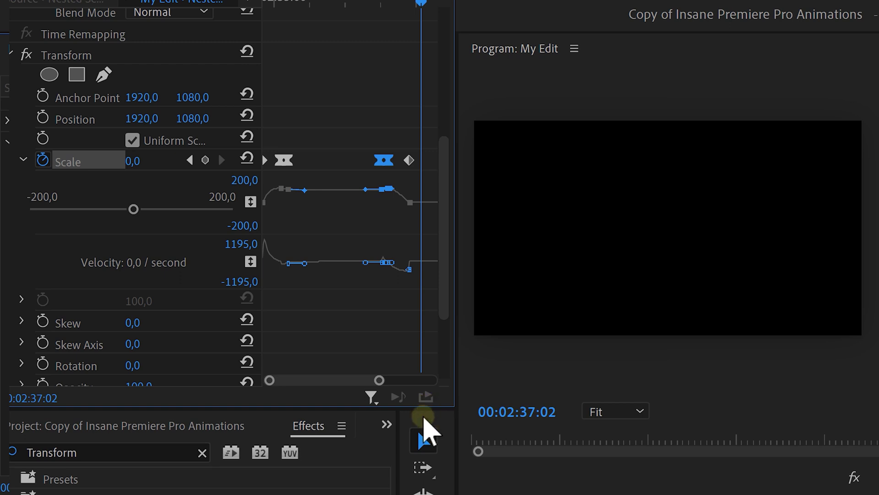
pyautogui.scroll(-5, 447, 386)
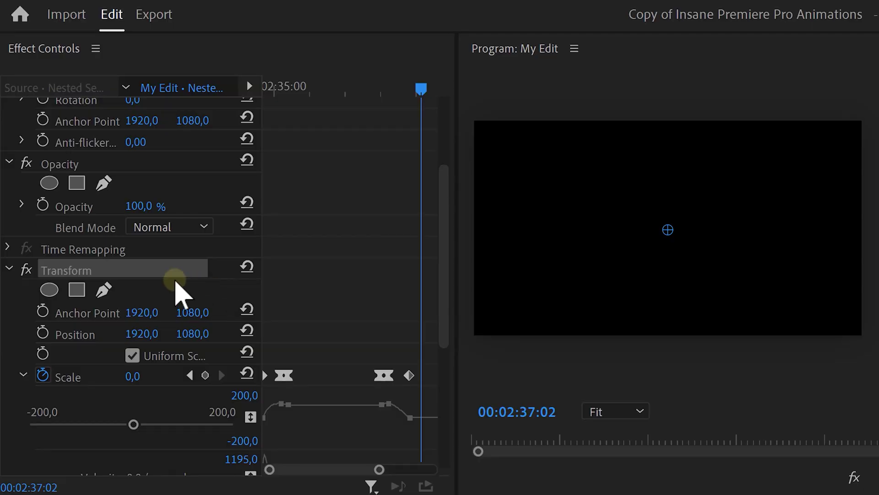
# Paste Instagram's Transform animation onto Nested Sequences 18, 19 and 20, then preview from 03:07:00.
pyautogui.rightClick(142, 271)
pyautogui.click(181, 360)
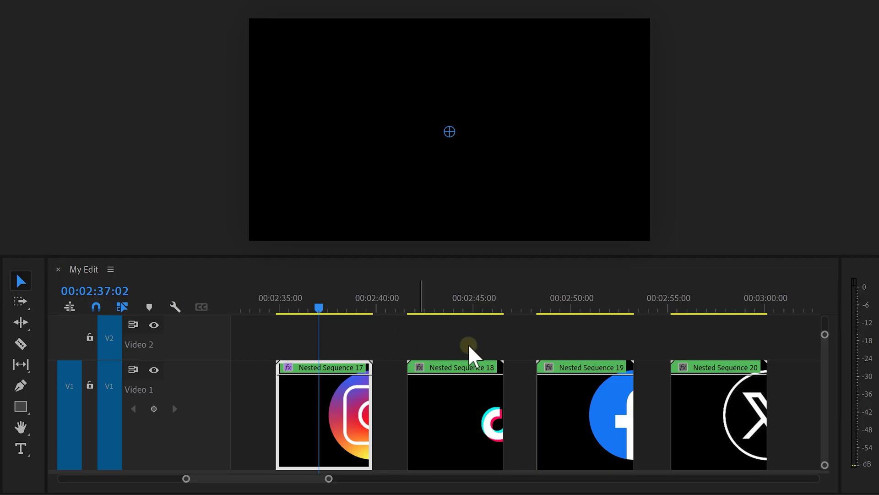
pyautogui.moveTo(418, 334); pyautogui.dragTo(710, 397)
pyautogui.hotkey('ctrl', 'v')
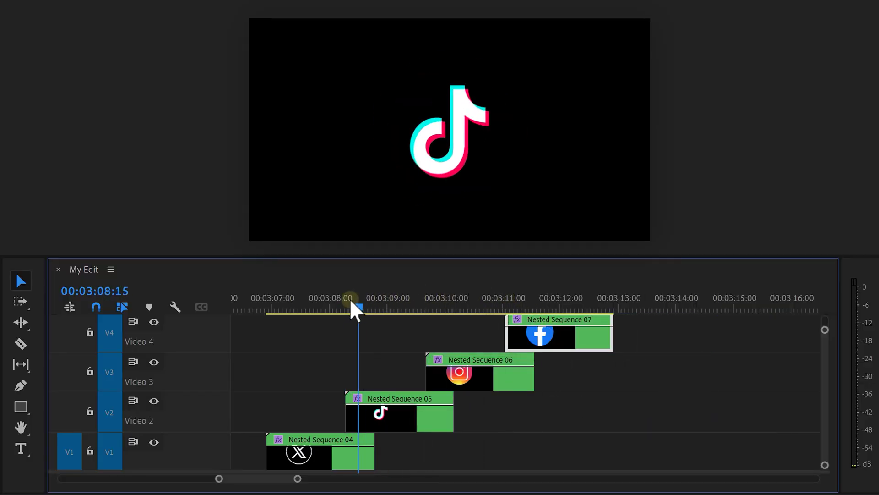
pyautogui.click(273, 306)
pyautogui.press('space')
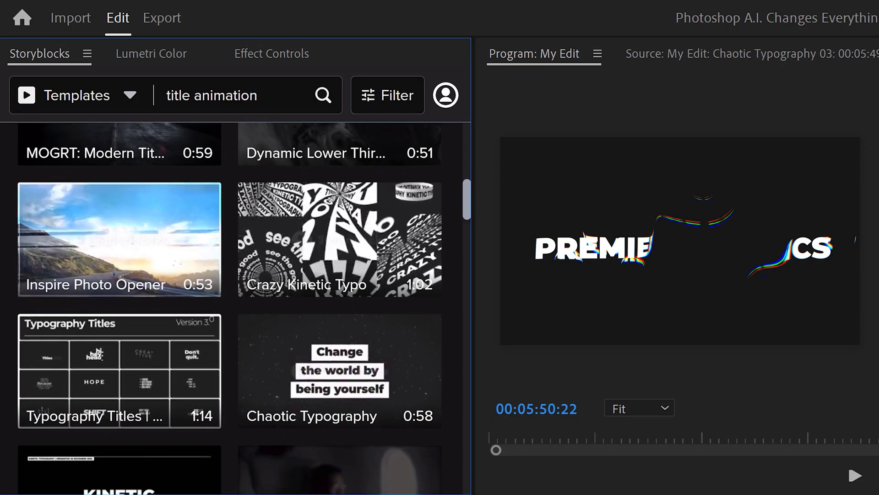
# Download the Chaotic Typography template from the Storyblocks 'title animation' results.
pyautogui.click(378, 398)
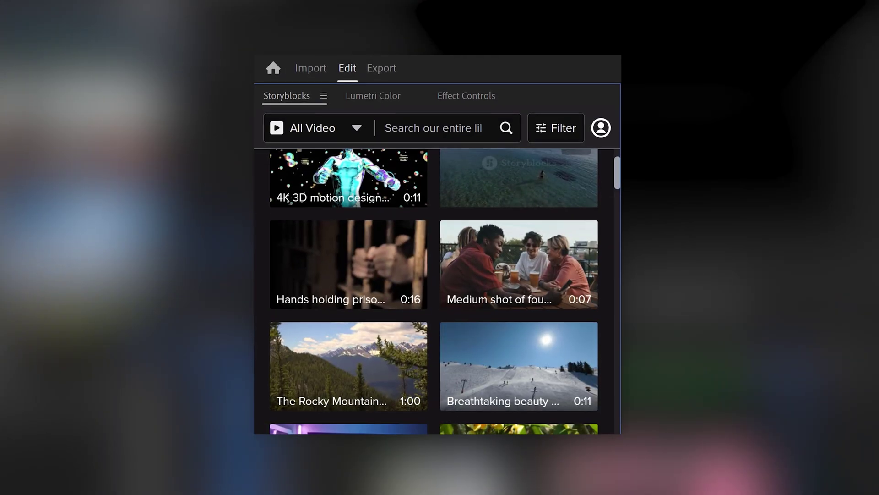
pyautogui.scroll(-3, 437, 293)
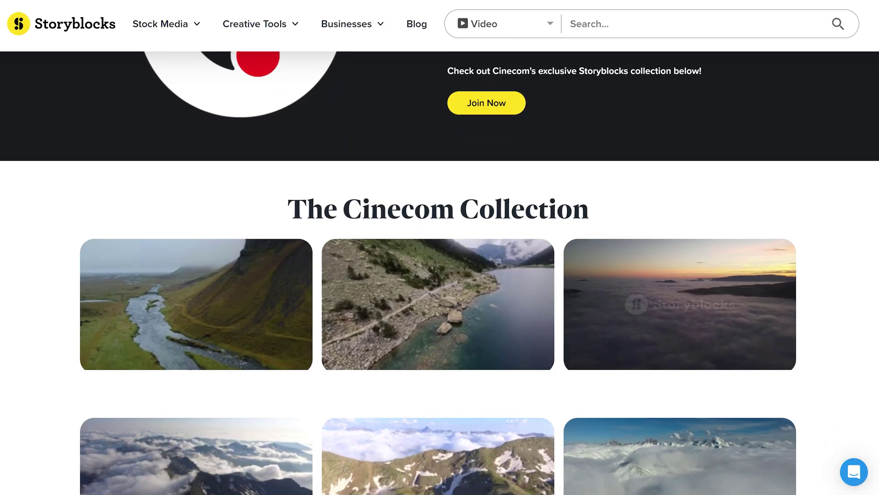
pyautogui.scroll(-15, 440, 275)
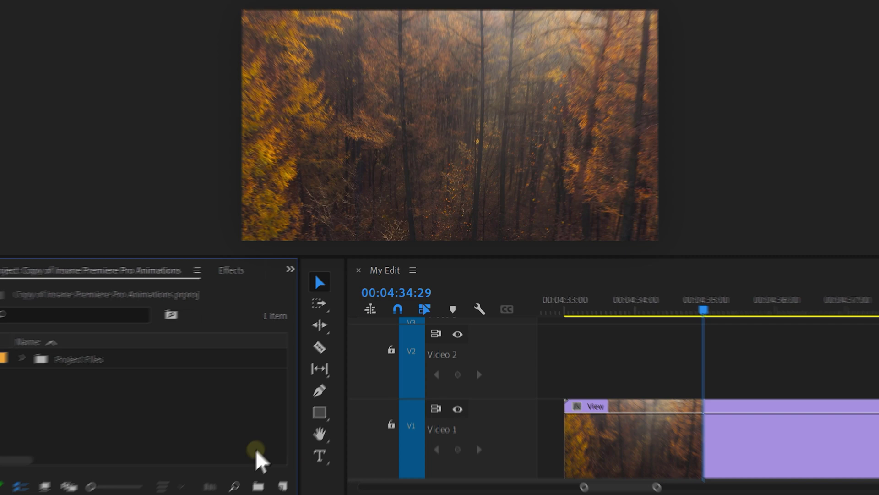
# Create a Transparent Video on Video 2 and apply the Timecode effect to it.
pyautogui.click(289, 477)
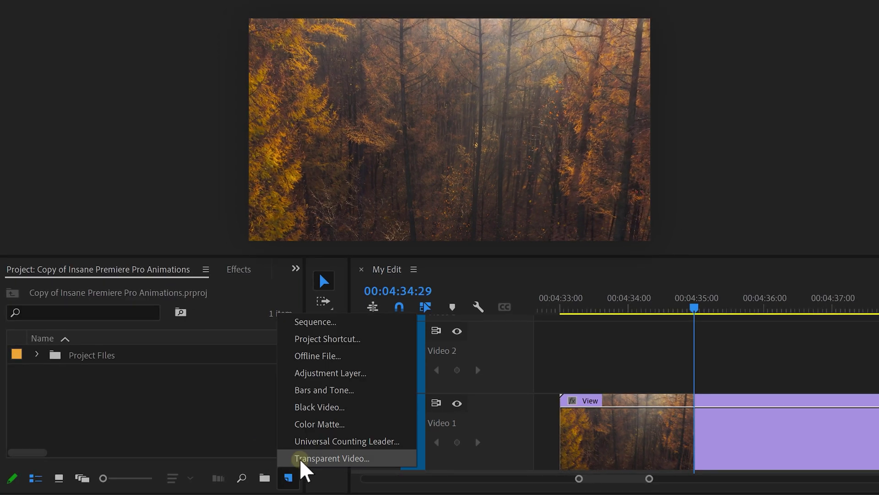
pyautogui.click(302, 458)
pyautogui.click(177, 404)
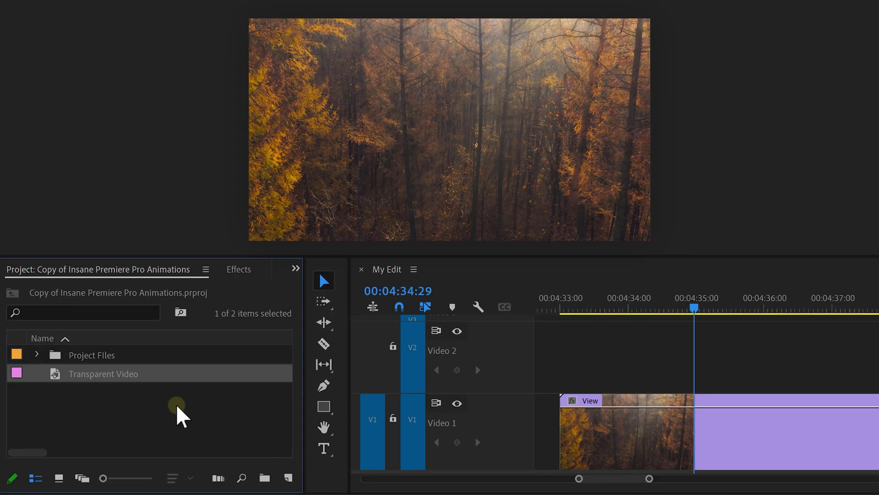
pyautogui.moveTo(146, 389); pyautogui.dragTo(574, 362)
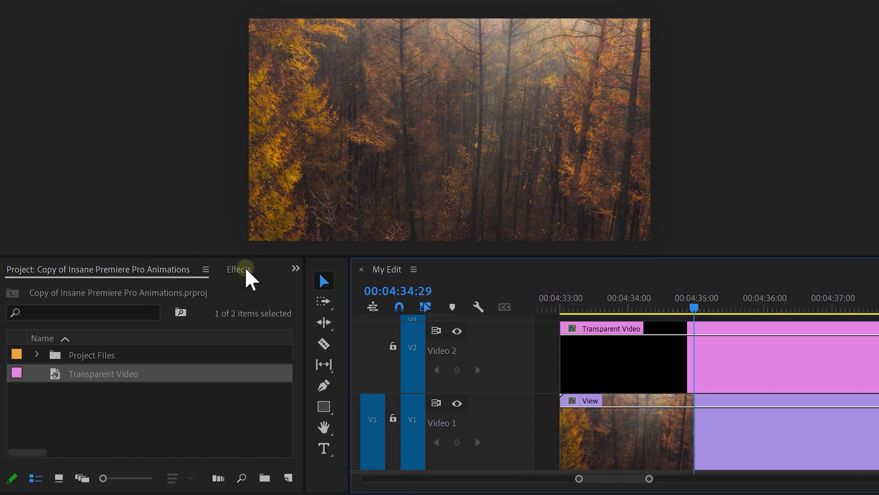
pyautogui.click(243, 271)
pyautogui.moveTo(118, 419); pyautogui.dragTo(609, 353)
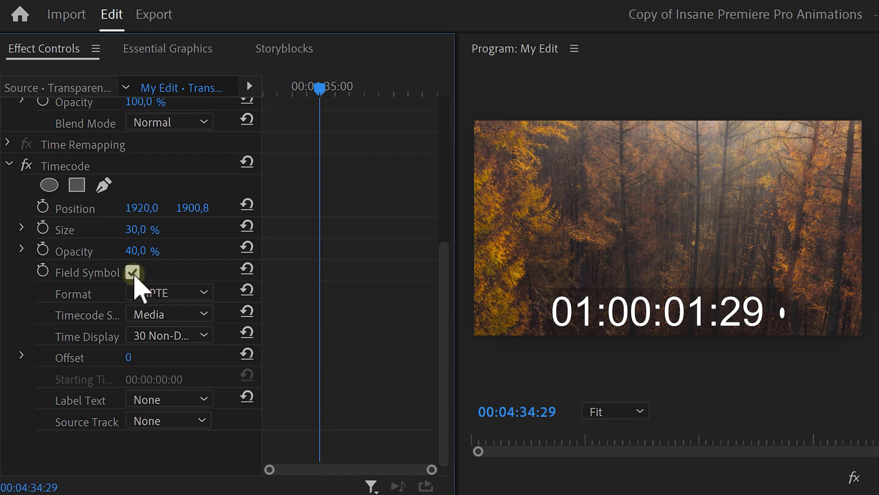
# Turn off the timecode's Field Symbol, set its background opacity to 0%, and add a Crop effect.
pyautogui.click(133, 273)
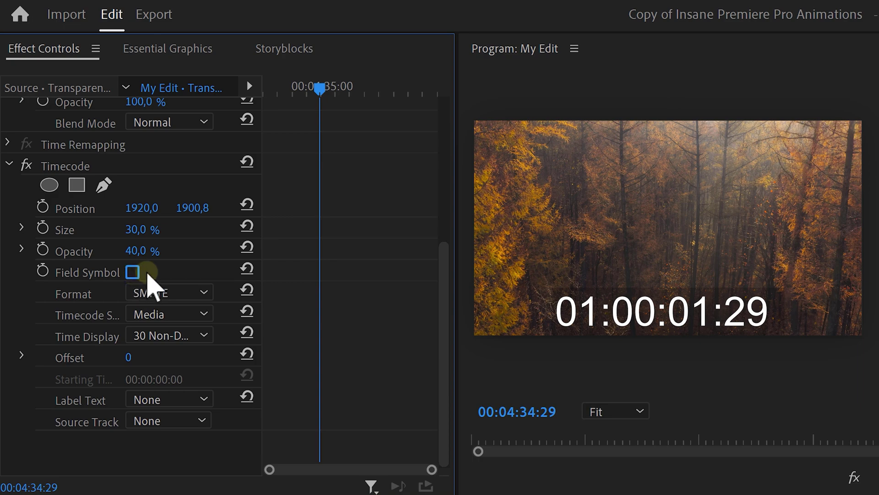
pyautogui.moveTo(147, 250); pyautogui.dragTo(64, 234)
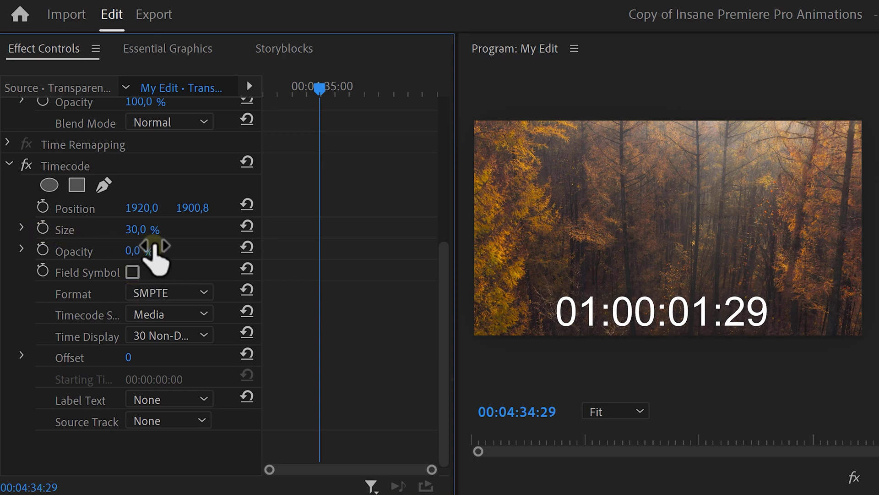
pyautogui.moveTo(99, 374); pyautogui.dragTo(142, 456)
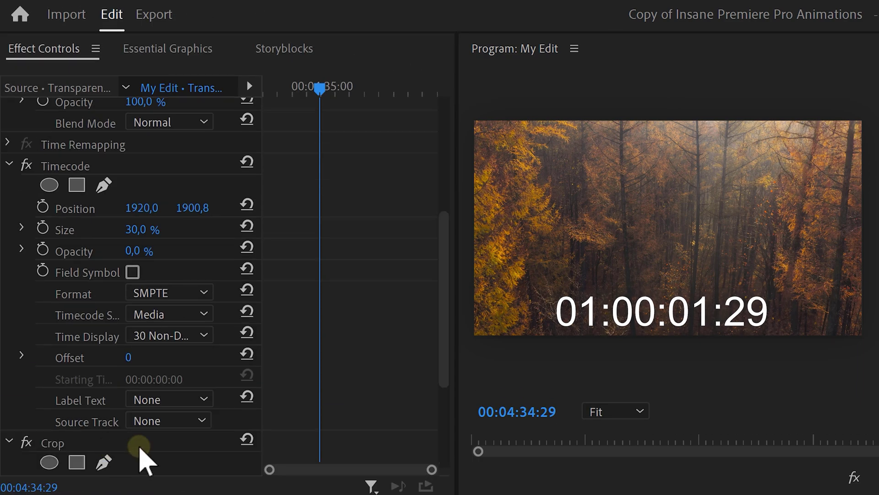
pyautogui.moveTo(442, 357); pyautogui.dragTo(441, 447)
pyautogui.click(178, 269)
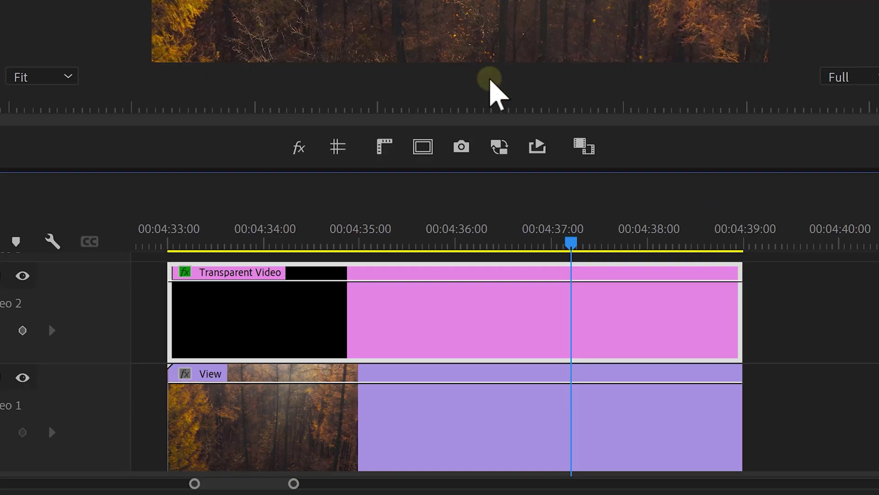
# Reverse the countdown clip's speed to -100% so the timecode counts down.
pyautogui.click(391, 318)
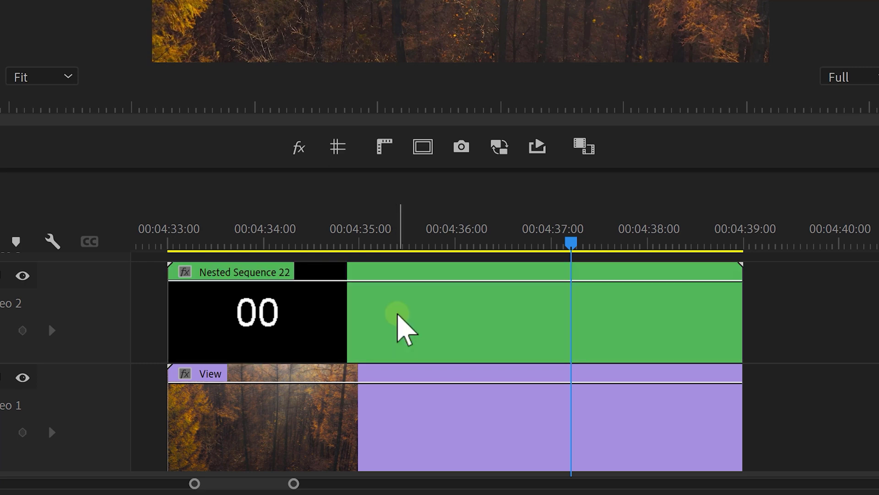
pyautogui.rightClick(397, 316)
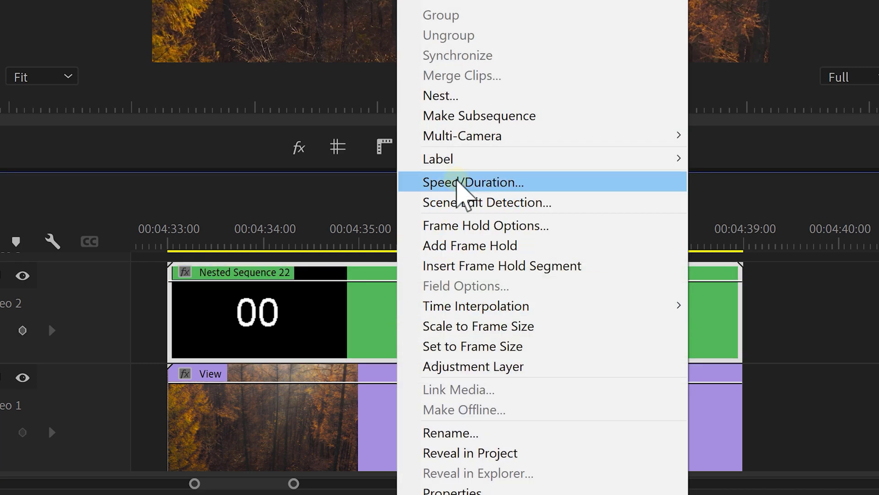
pyautogui.click(456, 182)
pyautogui.click(173, 340)
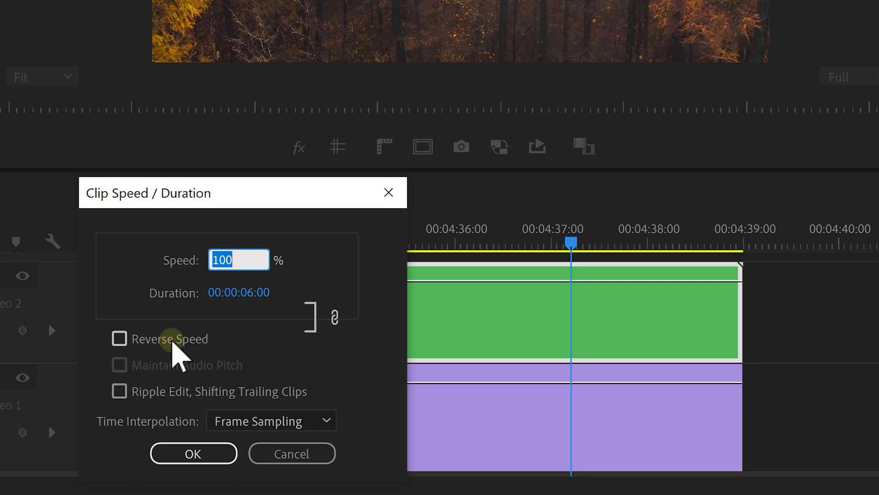
pyautogui.click(193, 453)
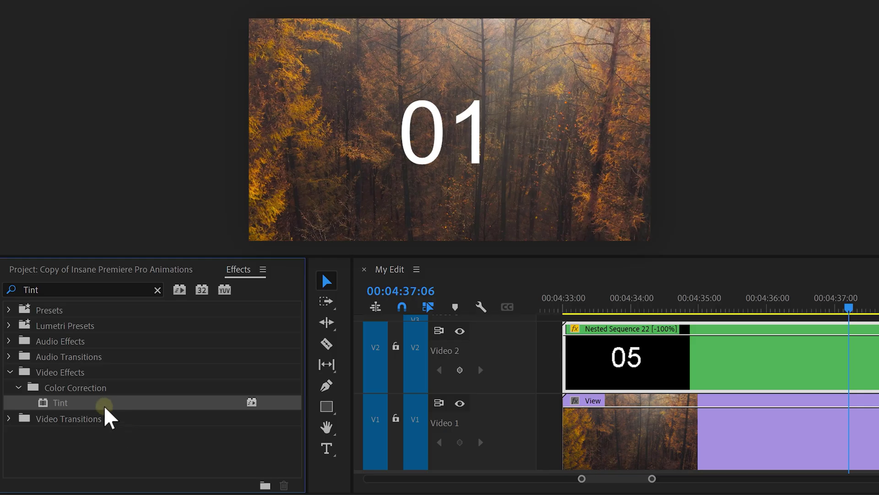
# Apply Tint with Map Black to white and Map White to yellow FFF700.
pyautogui.moveTo(108, 412); pyautogui.dragTo(288, 353)
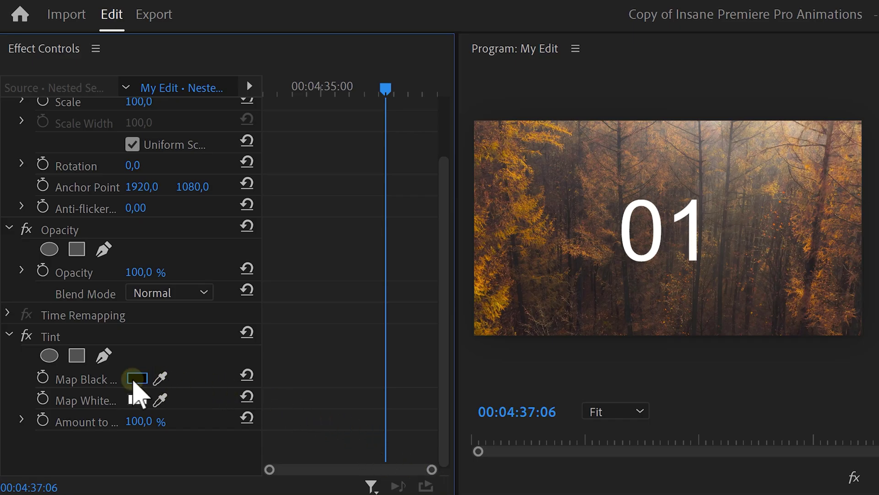
pyautogui.click(137, 379)
pyautogui.moveTo(106, 369); pyautogui.dragTo(13, 387)
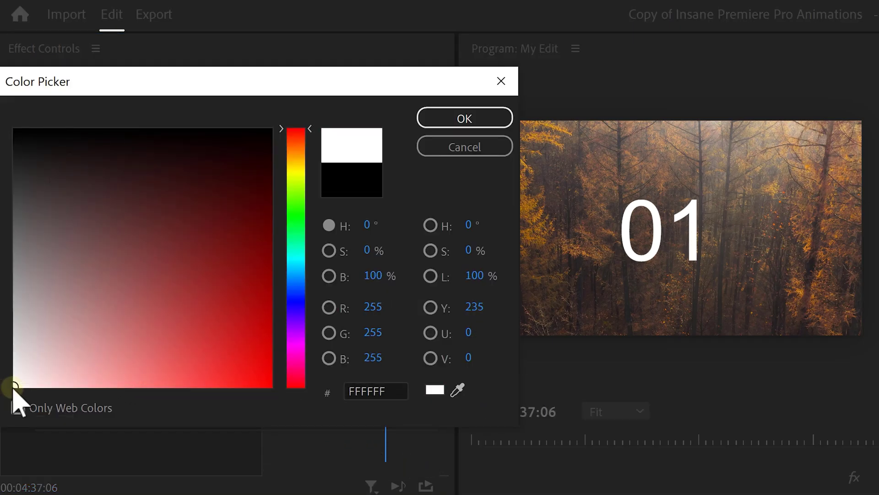
pyautogui.click(464, 120)
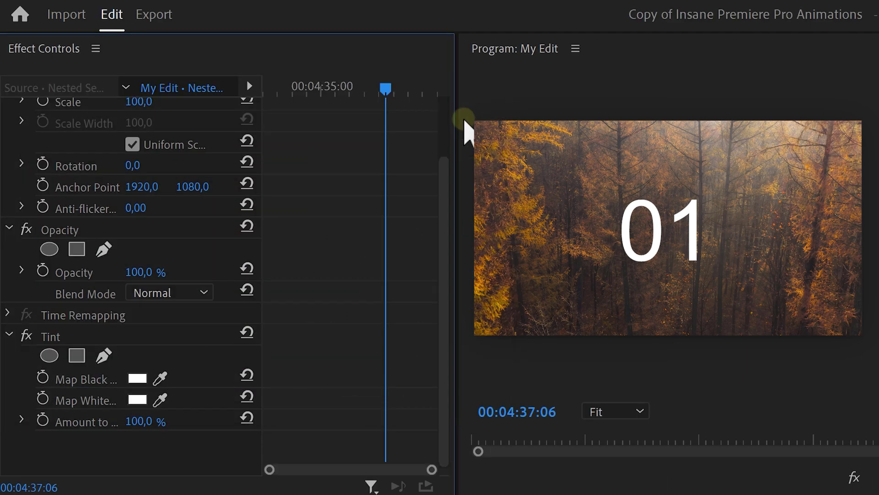
pyautogui.click(142, 399)
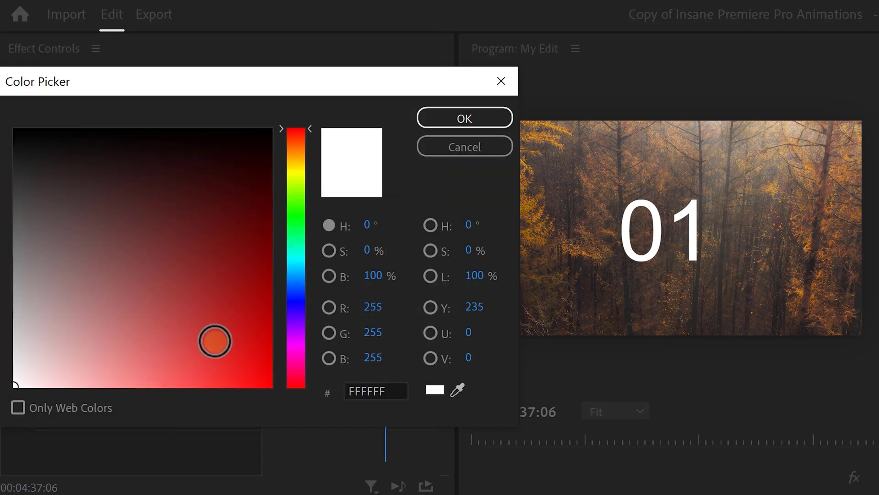
pyautogui.moveTo(310, 152); pyautogui.dragTo(304, 172)
pyautogui.moveTo(269, 382); pyautogui.dragTo(273, 398)
pyautogui.click(465, 118)
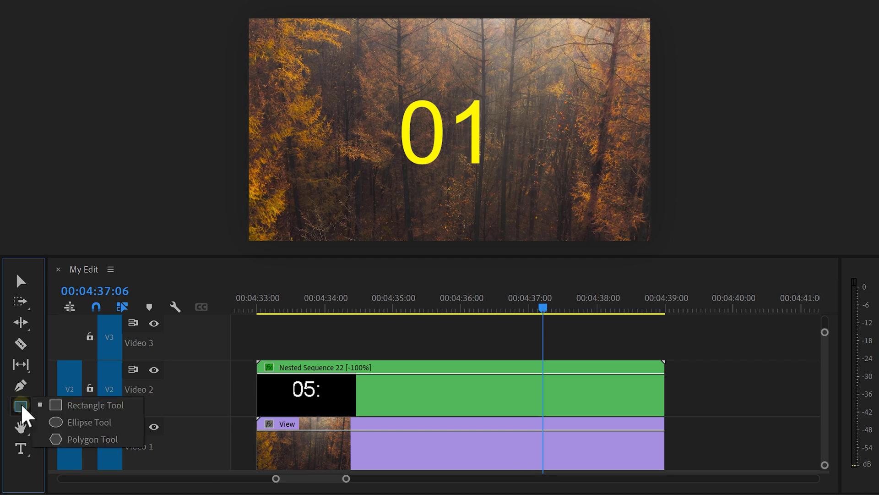
# Draw a perfect grey circle with the Ellipse Tool over the 01 number.
pyautogui.click(55, 422)
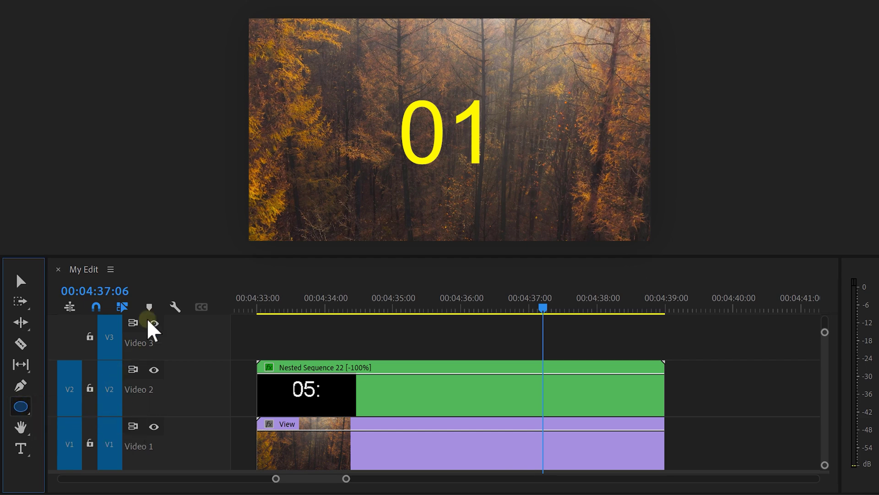
pyautogui.press('shift')
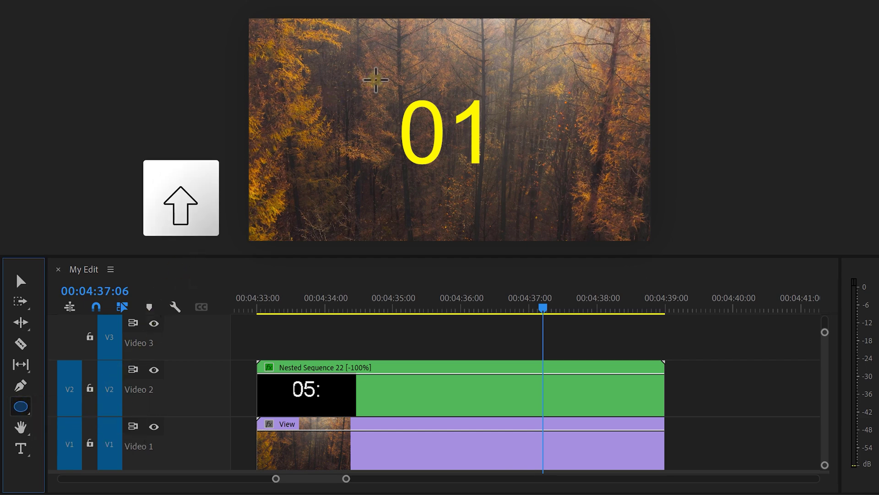
pyautogui.moveTo(379, 75); pyautogui.dragTo(519, 214)
# Centre the circle in the frame and move its graphic beneath the countdown clip.
pyautogui.press('ctrl')
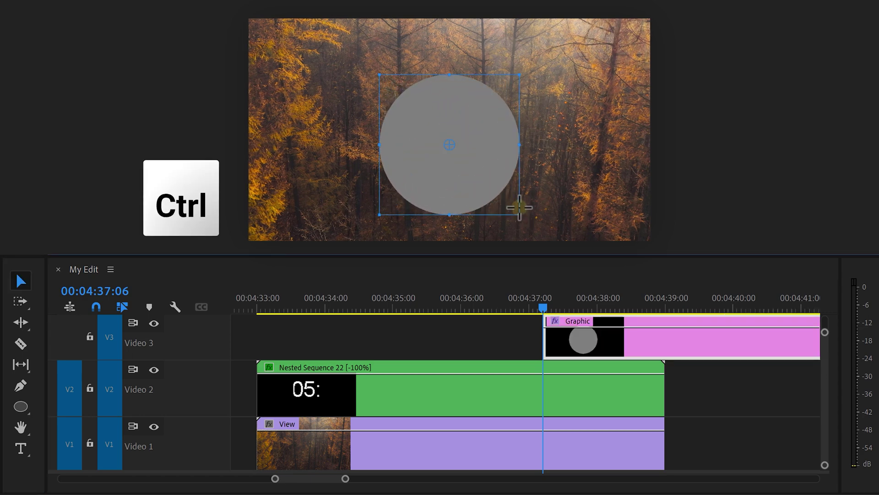
pyautogui.moveTo(493, 148); pyautogui.dragTo(488, 136)
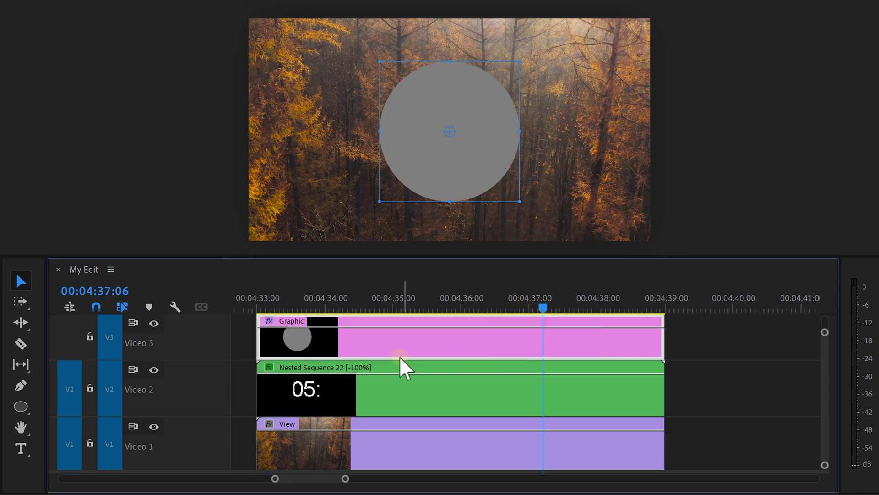
pyautogui.moveTo(357, 350); pyautogui.dragTo(290, 389)
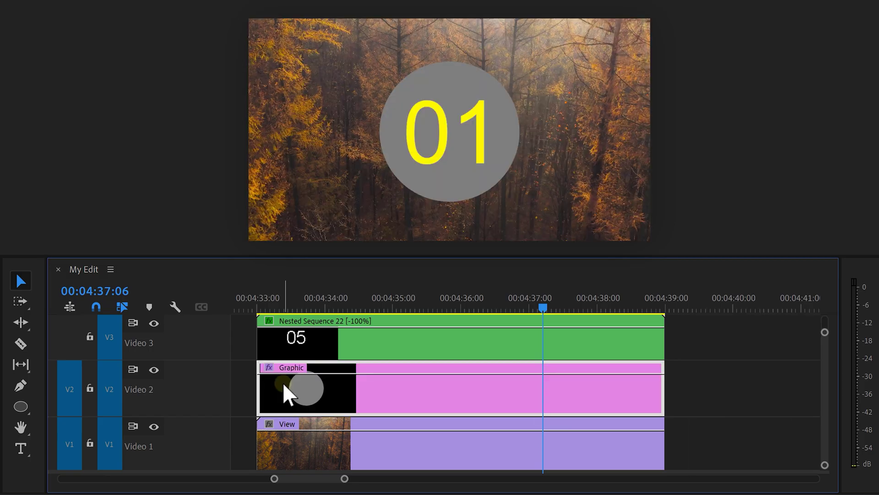
# In Essential Graphics, make Shape 01 stroke-only with a white outline about 95 thick.
pyautogui.click(205, 5)
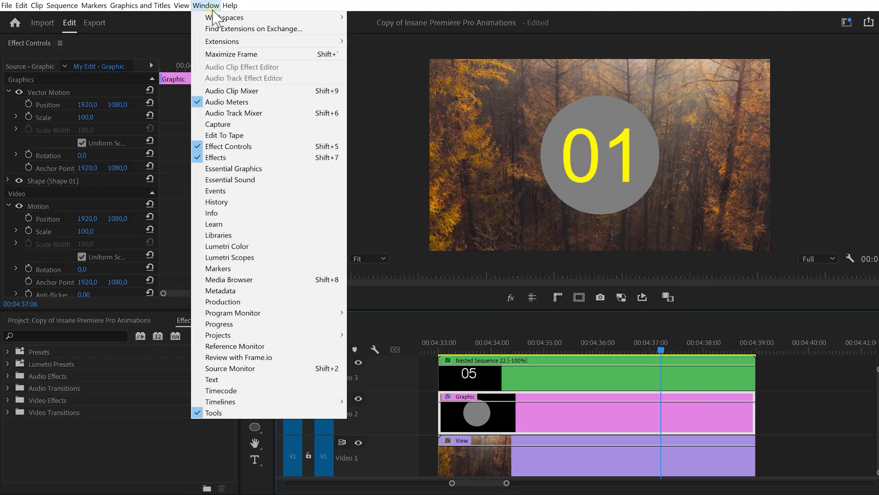
pyautogui.click(238, 169)
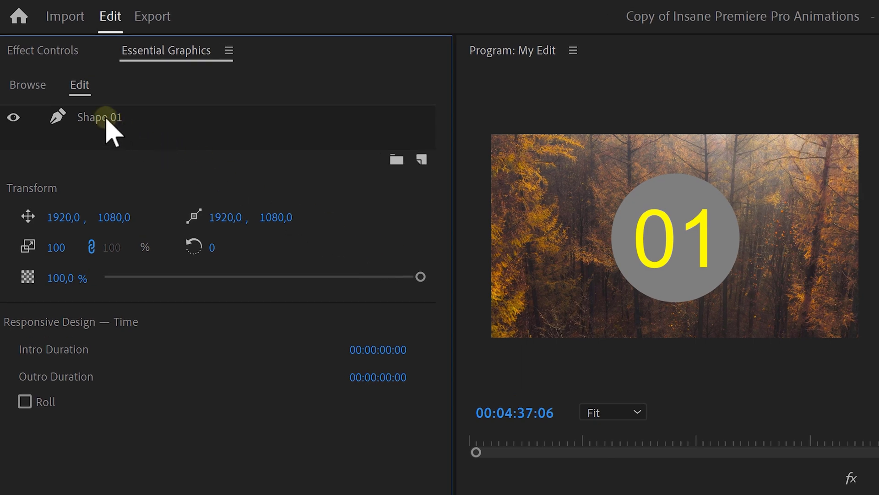
pyautogui.click(107, 120)
pyautogui.scroll(-6, 328, 270)
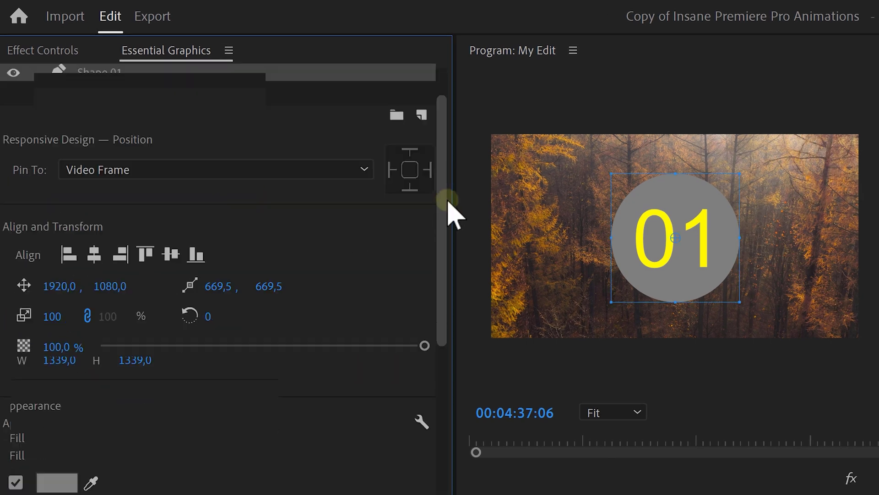
pyautogui.click(16, 265)
pyautogui.click(16, 325)
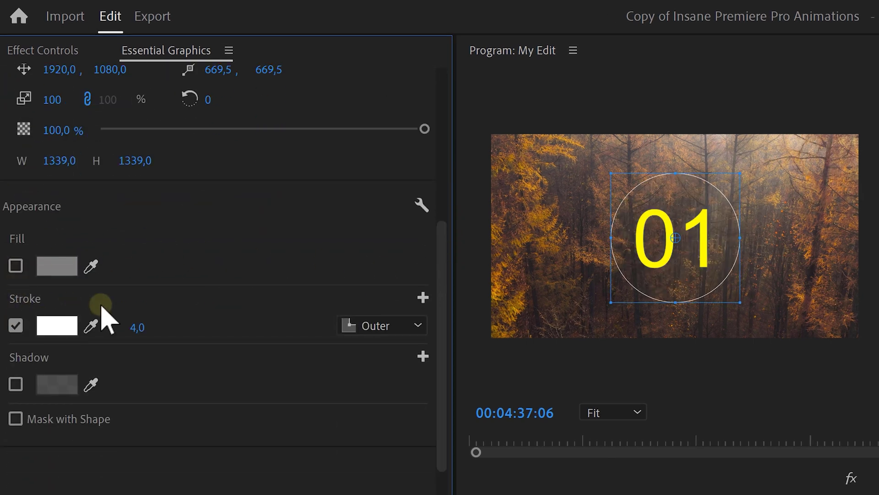
pyautogui.moveTo(138, 329)
pyautogui.mouseDown()
pyautogui.moveTo(342, 338)
pyautogui.moveTo(331, 336)
pyautogui.mouseUp()
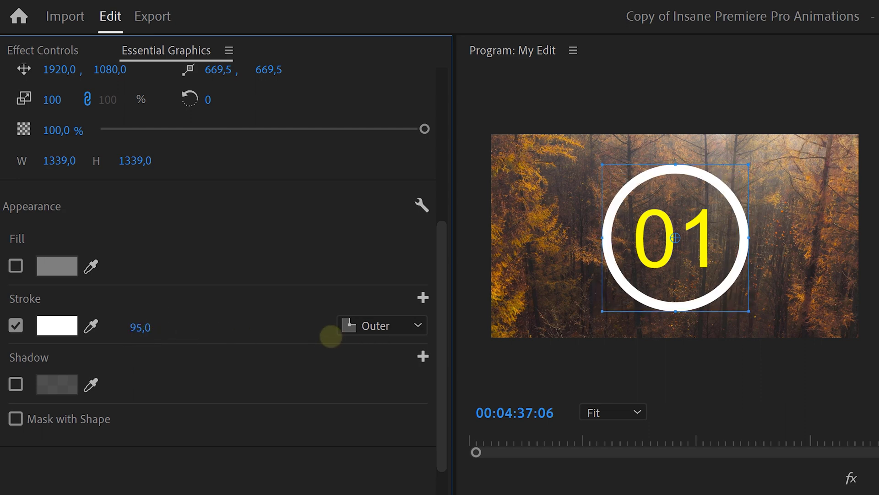
# Duplicate the circle layer and give the copy a solid white fill with no outline.
pyautogui.moveTo(442, 263); pyautogui.dragTo(445, 85)
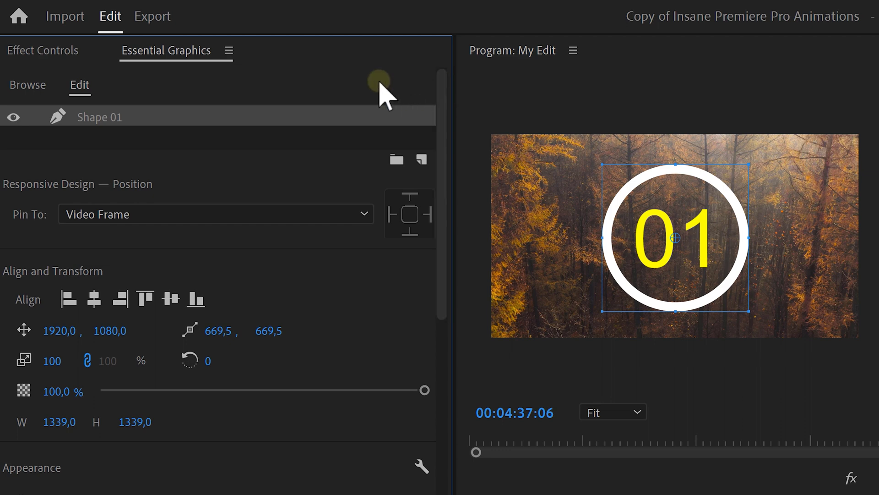
pyautogui.hotkey('ctrl', 'v')
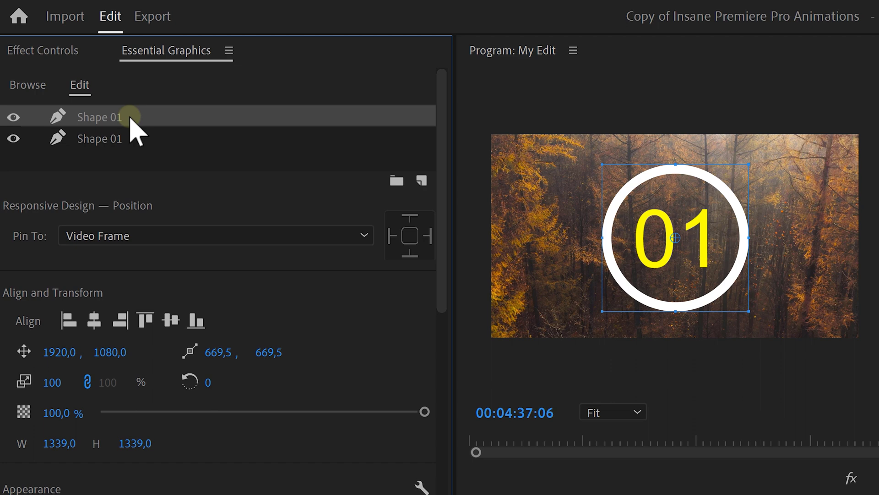
pyautogui.click(127, 140)
pyautogui.scroll(-7, 440, 225)
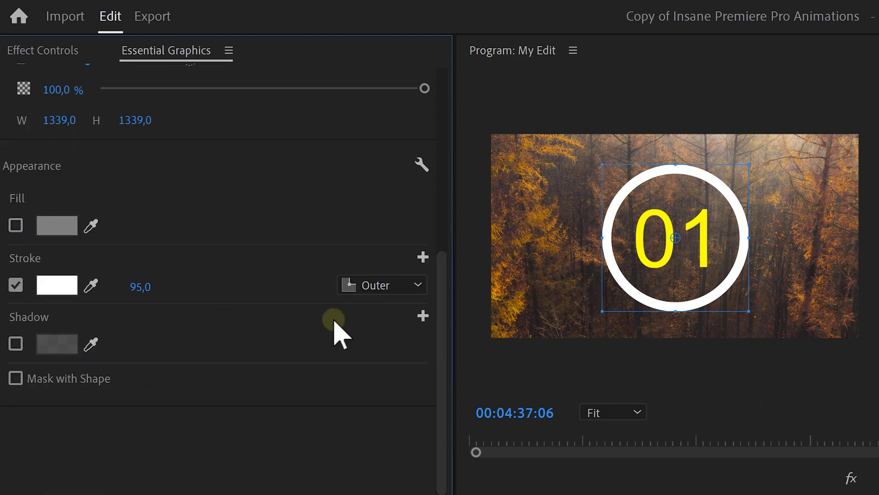
pyautogui.click(15, 285)
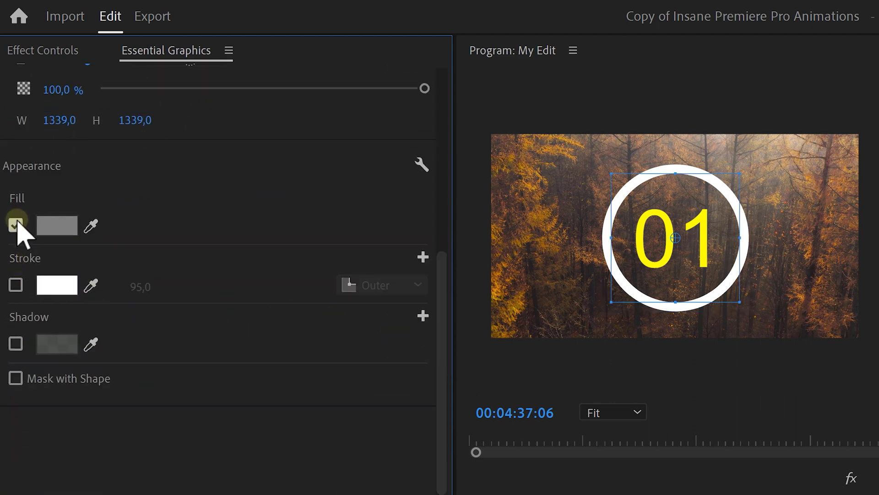
pyautogui.click(59, 226)
pyautogui.moveTo(42, 326); pyautogui.dragTo(23, 462)
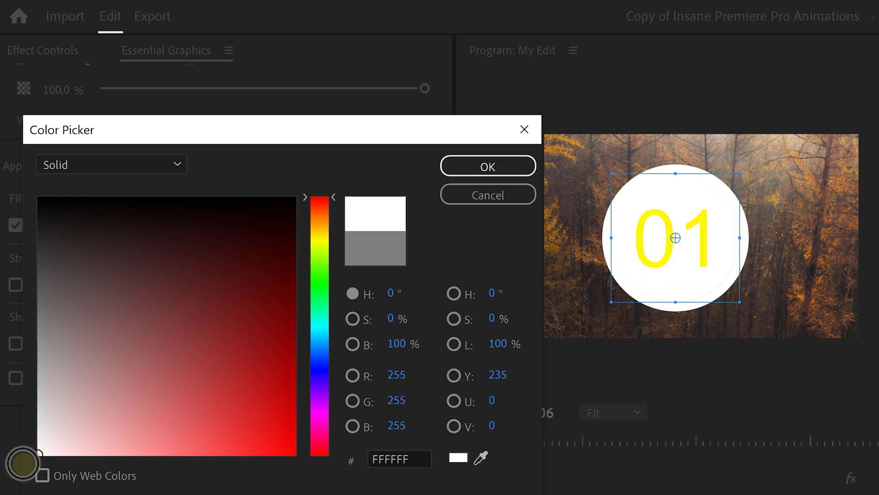
pyautogui.click(484, 174)
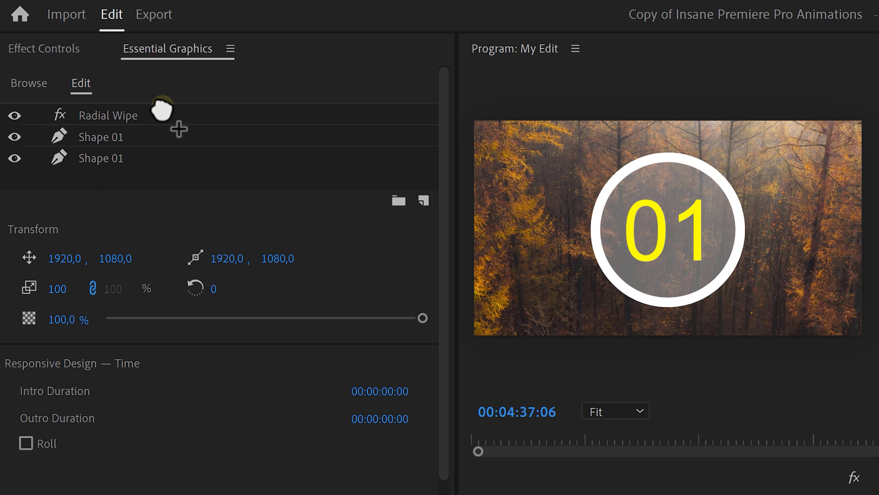
# Group Radial Wipe with the ring's Shape 01 as Group 01 and show Radial Wipe's effect settings.
pyautogui.click(151, 115)
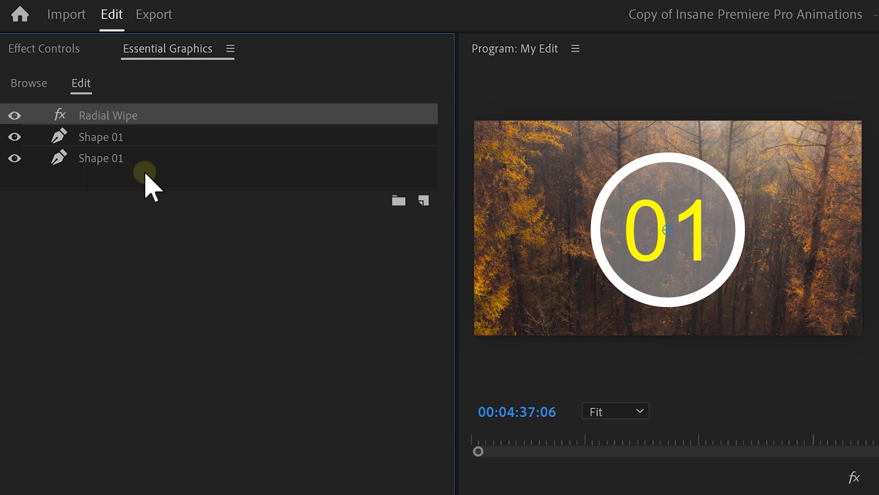
pyautogui.click(134, 137)
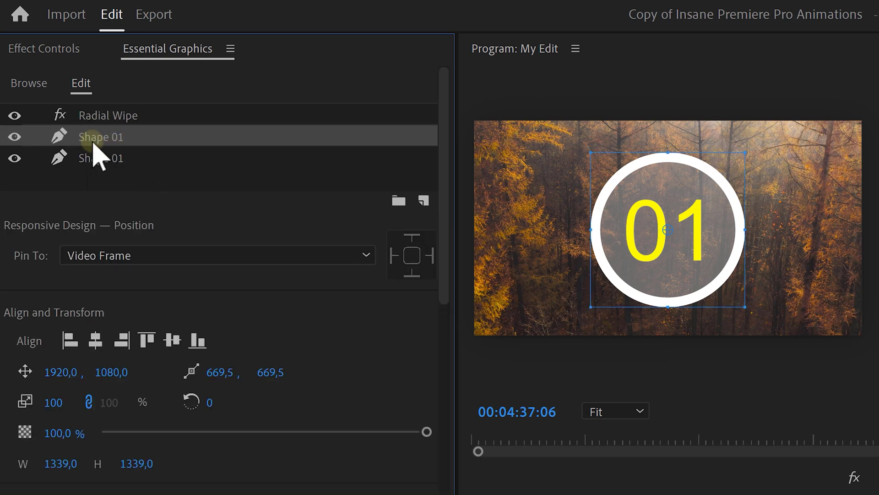
pyautogui.keyDown('shift'); pyautogui.click(166, 116); pyautogui.keyUp('shift')
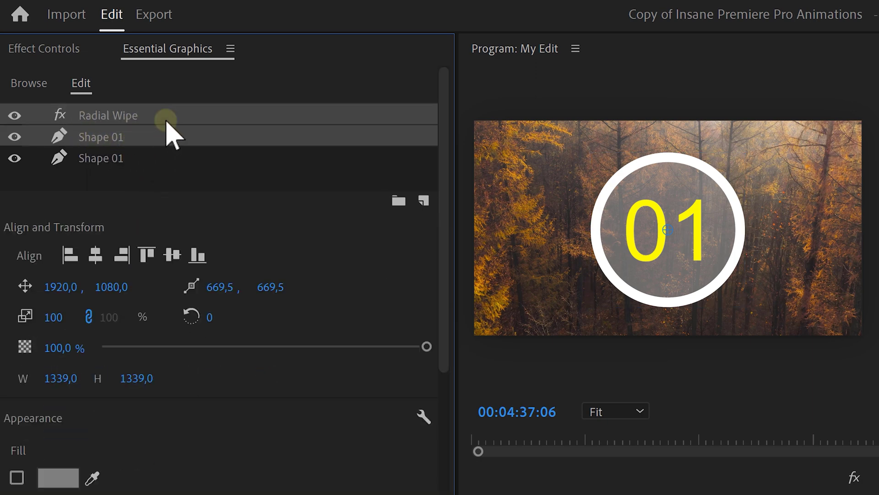
pyautogui.click(395, 201)
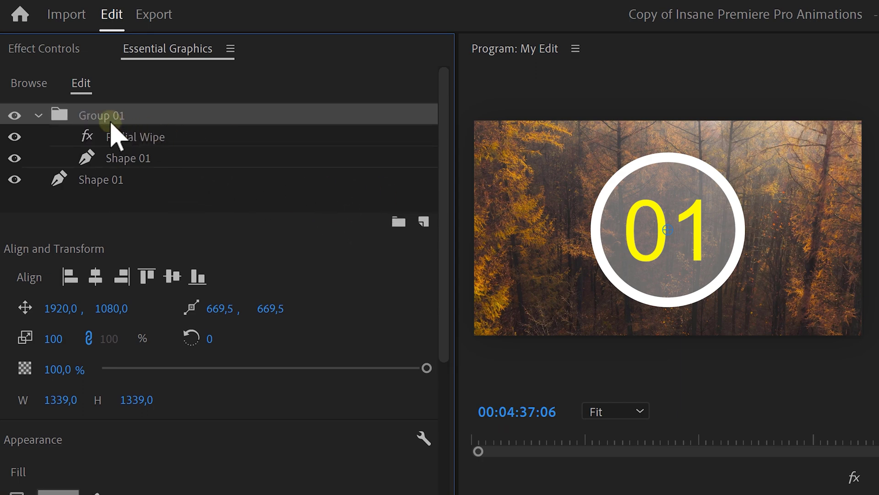
pyautogui.click(38, 116)
pyautogui.click(38, 115)
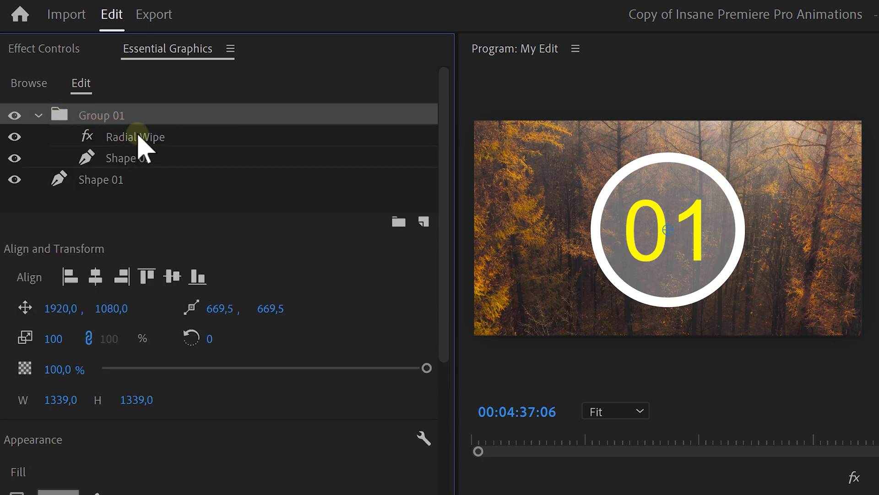
pyautogui.click(145, 143)
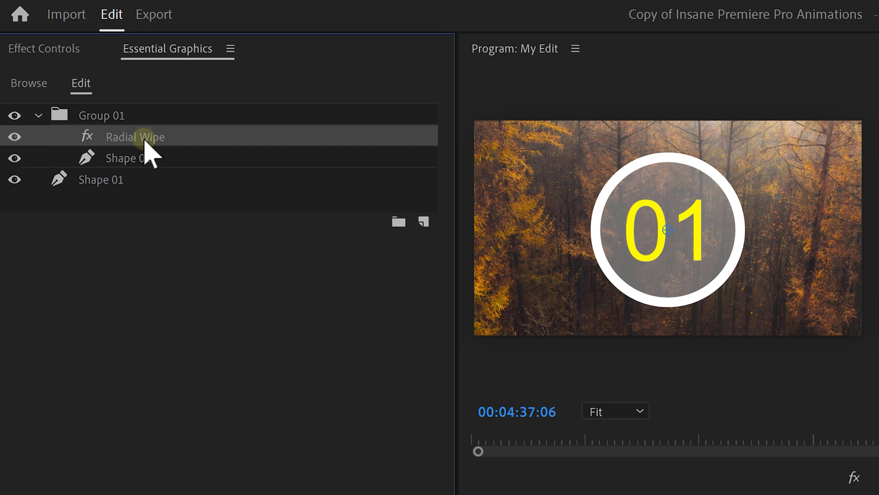
pyautogui.click(62, 49)
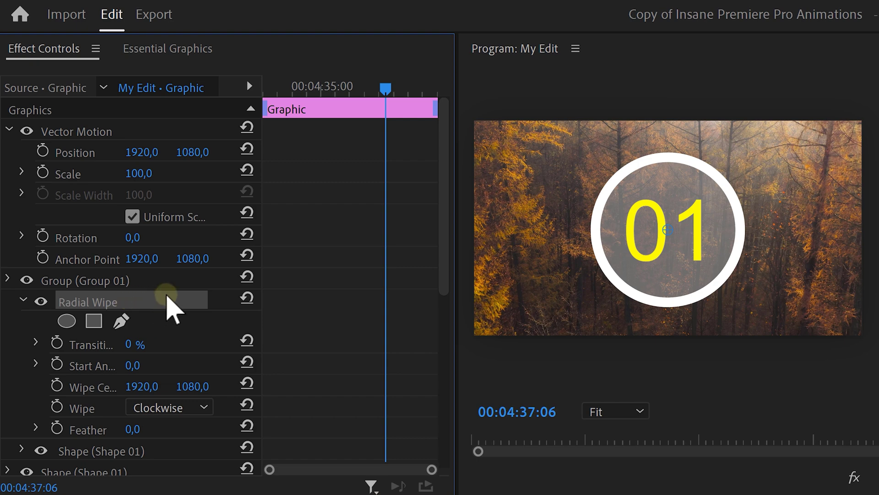
# Keyframe Radial Wipe completion 100% at clip start to 0% at clip end, then shrink the circle.
pyautogui.moveTo(378, 97); pyautogui.dragTo(268, 88)
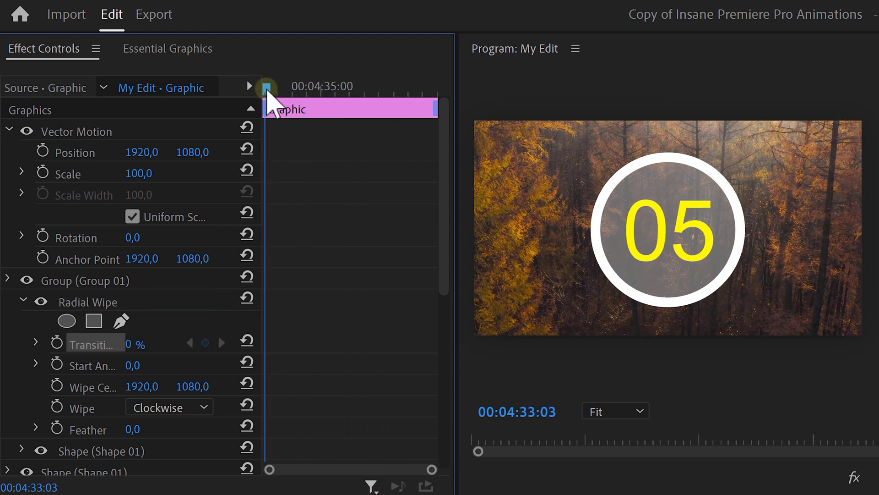
pyautogui.click(130, 343)
pyautogui.press('Return')
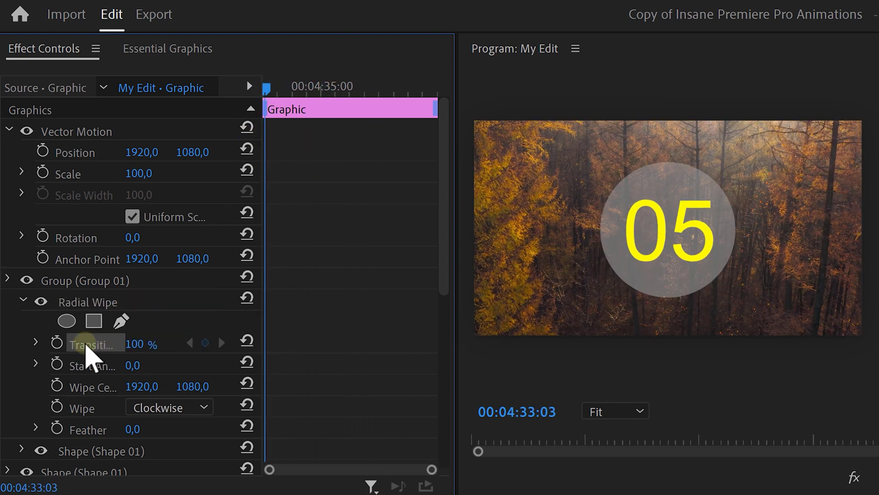
pyautogui.moveTo(267, 91); pyautogui.dragTo(434, 94)
pyautogui.click(141, 341)
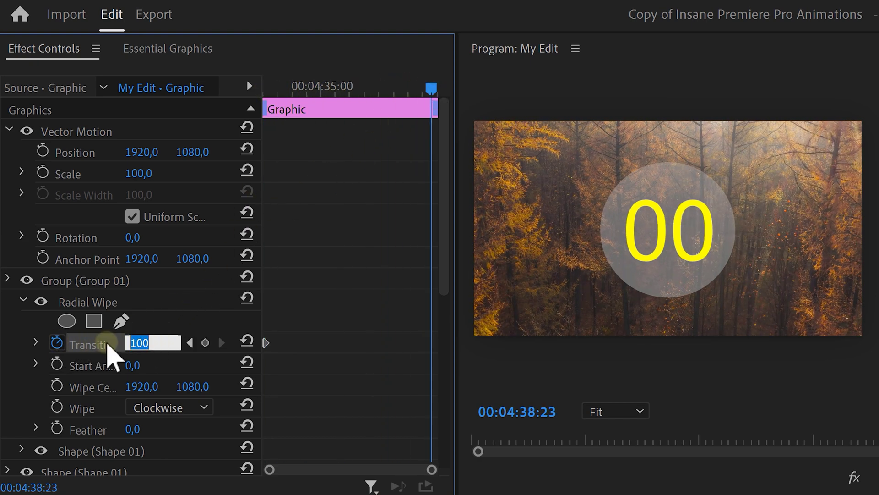
pyautogui.write('0')
pyautogui.press('Return')
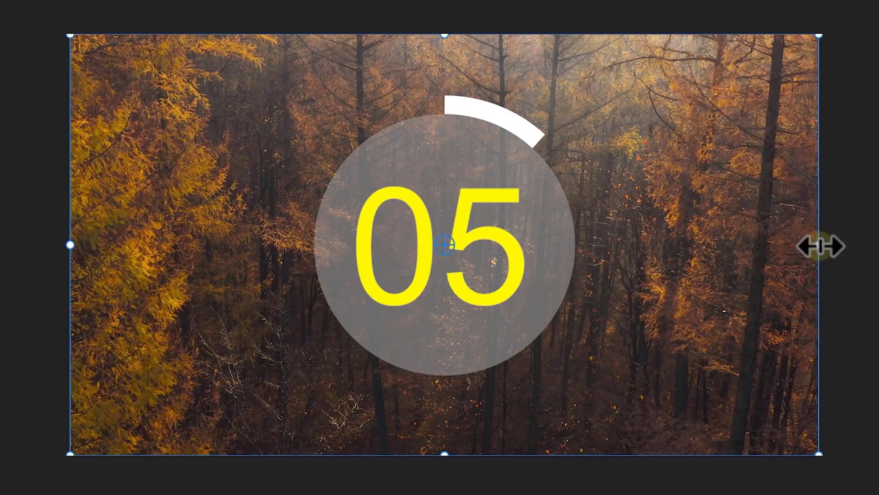
pyautogui.moveTo(651, 130); pyautogui.dragTo(561, 114)
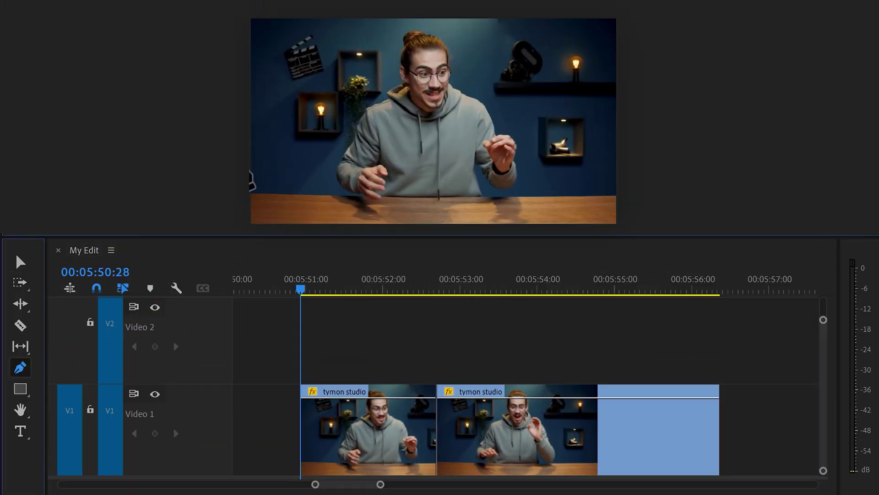
# Draw a white L-shaped line with the Pen tool and centre its 60-wide stroke on the path.
pyautogui.click(383, 160)
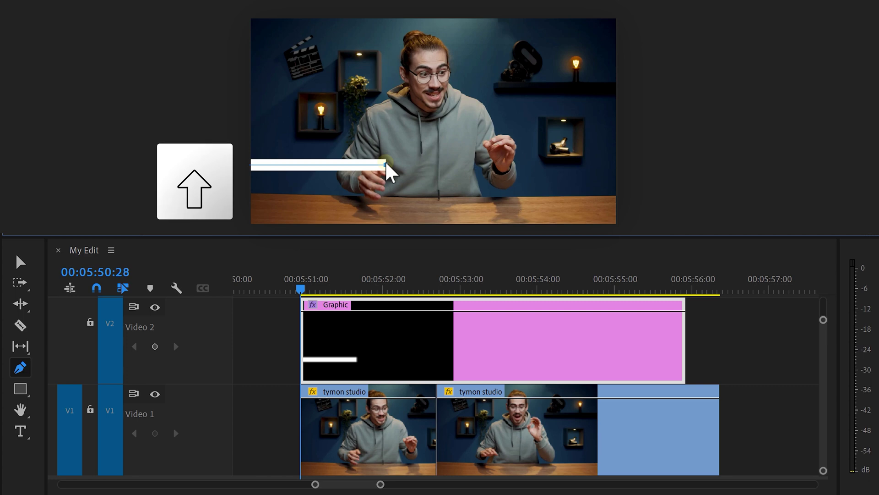
pyautogui.click(386, 189)
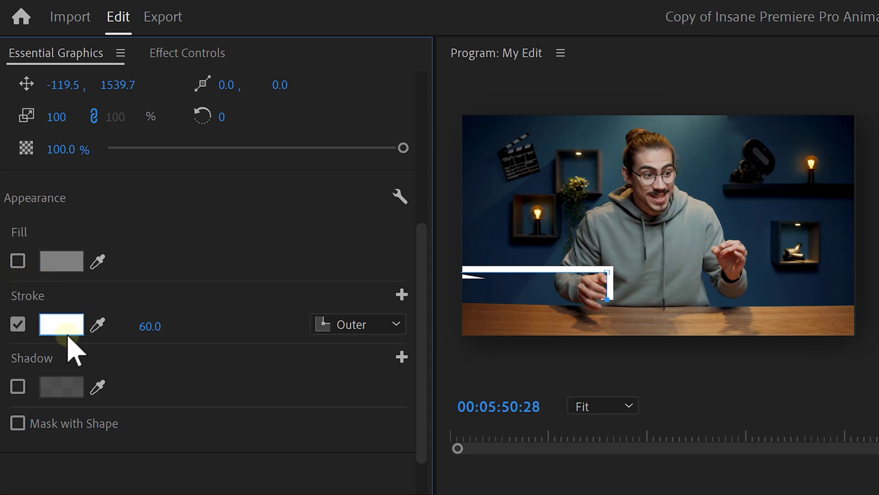
pyautogui.click(384, 326)
pyautogui.click(371, 395)
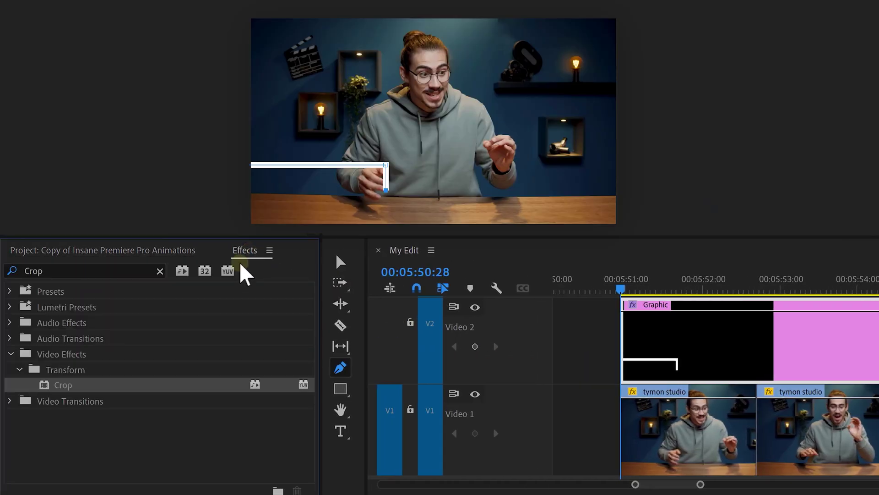
# Apply Crop to the line graphic and keyframe Crop Right at 100% to hide it.
pyautogui.click(110, 384)
pyautogui.moveTo(112, 387); pyautogui.dragTo(403, 354)
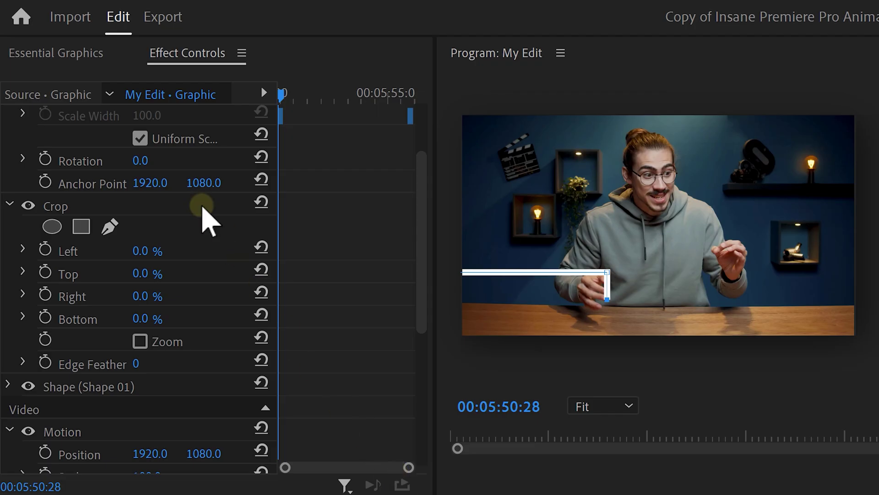
pyautogui.click(203, 207)
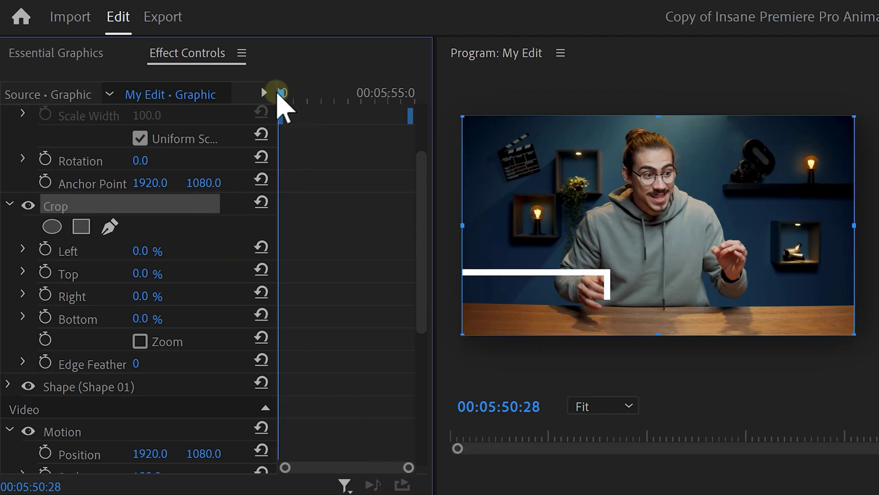
pyautogui.click(45, 294)
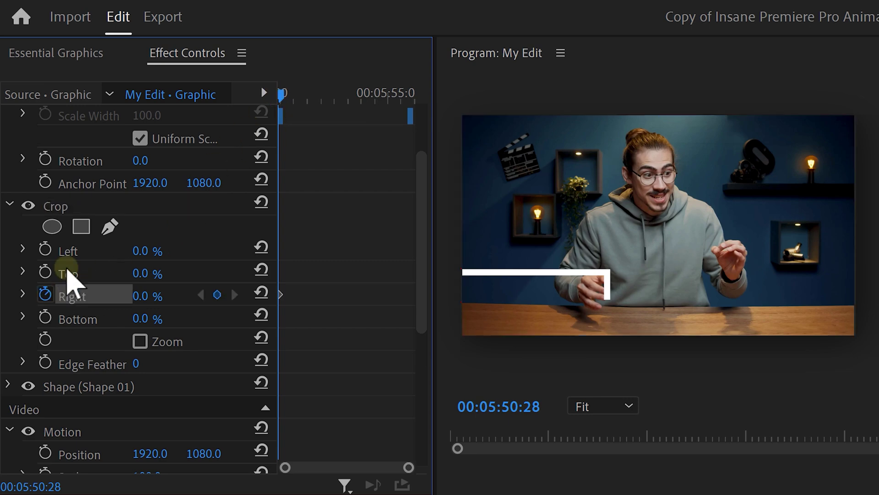
pyautogui.click(87, 210)
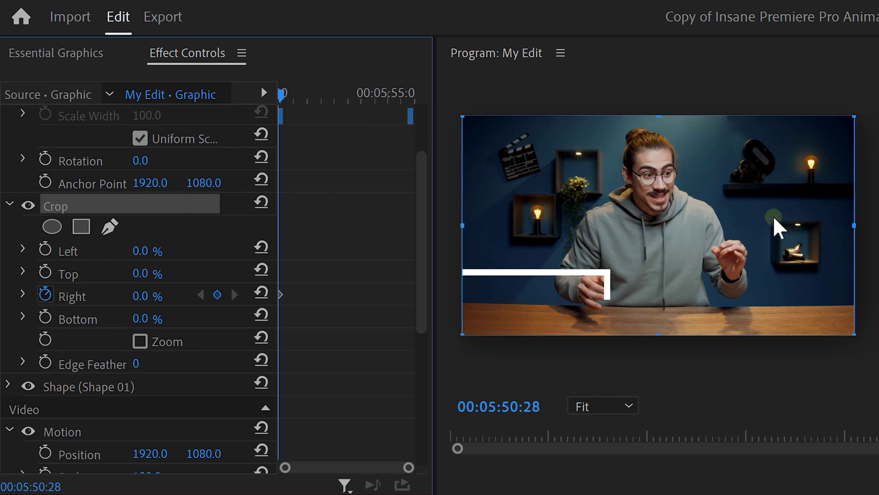
pyautogui.moveTo(854, 225); pyautogui.dragTo(474, 251)
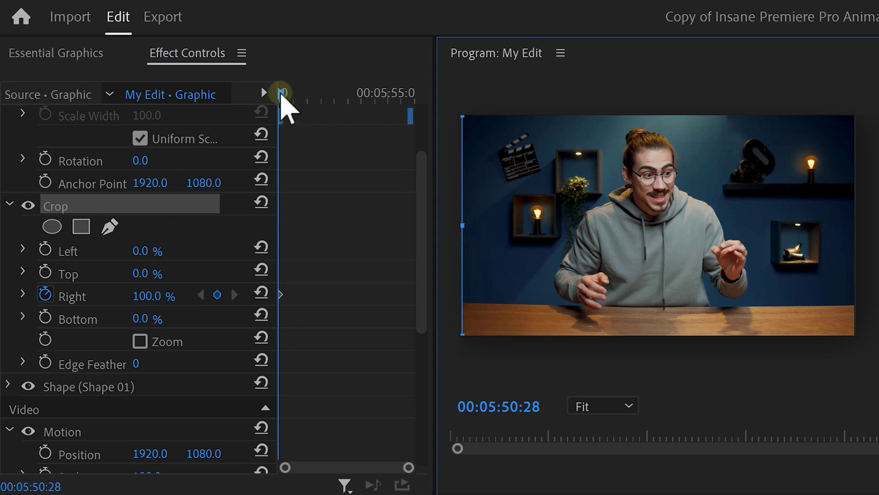
# About 20 frames later, reveal the bar with Crop Right 62.1% and keyframe Bottom at 27.3%.
pyautogui.moveTo(280, 94); pyautogui.dragTo(293, 102)
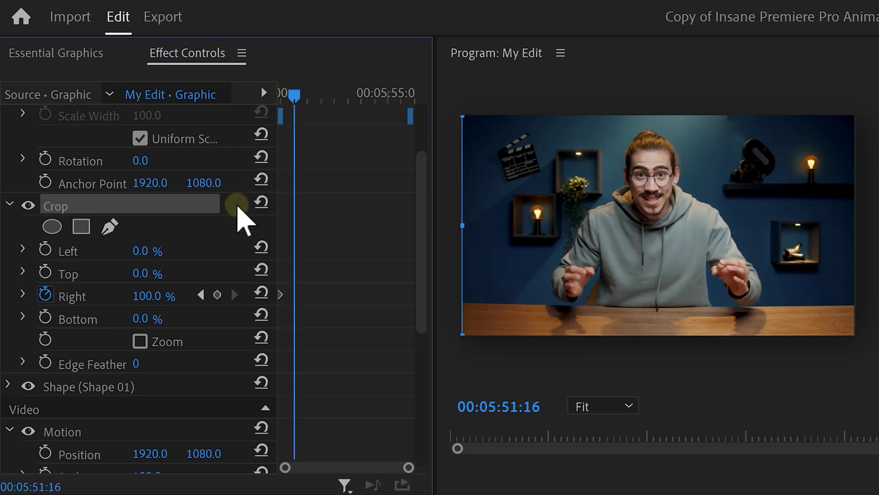
pyautogui.moveTo(167, 297); pyautogui.dragTo(187, 306)
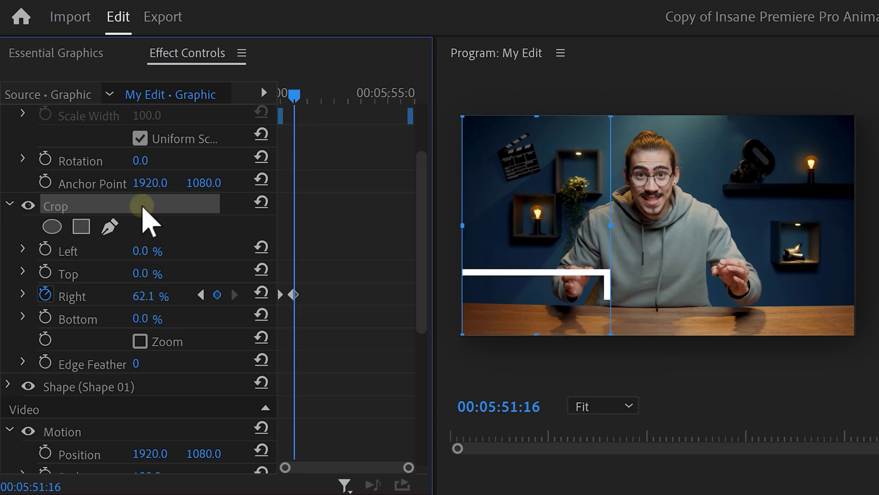
pyautogui.moveTo(536, 333); pyautogui.dragTo(535, 275)
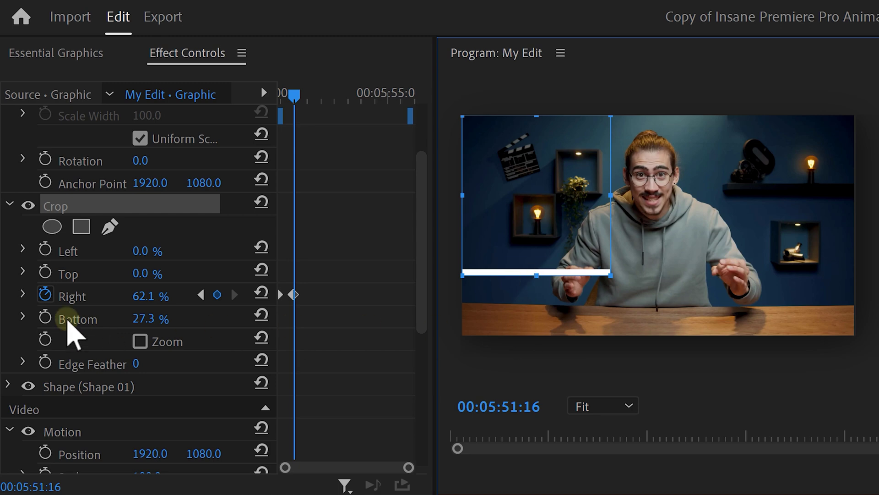
pyautogui.click(45, 316)
pyautogui.click(302, 95)
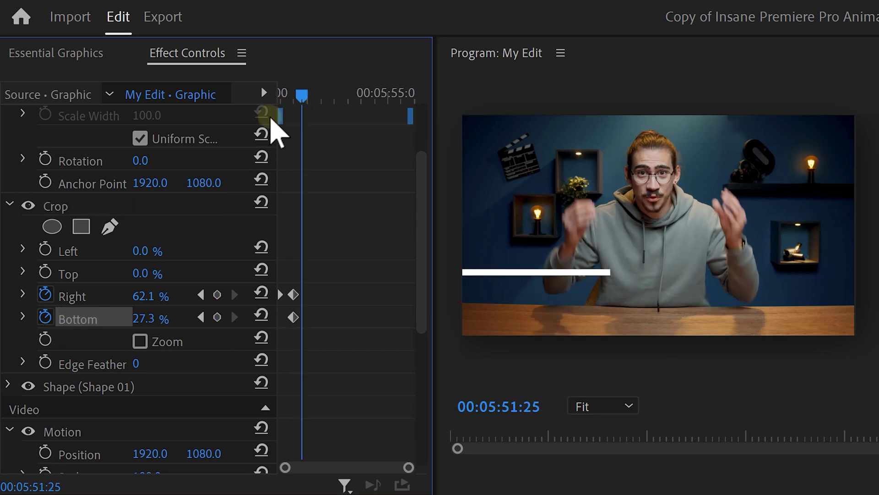
pyautogui.click(161, 207)
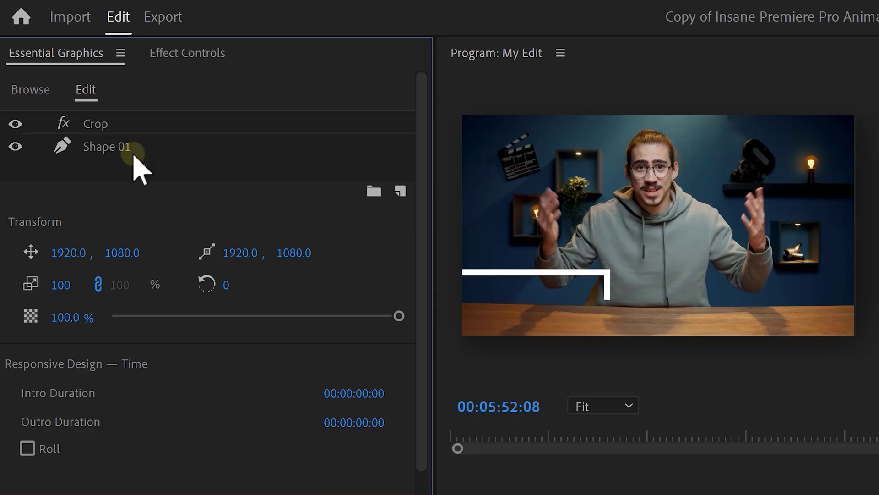
# Group the Crop effect and Shape 01 together as Group 02.
pyautogui.click(130, 147)
pyautogui.keyDown('shift'); pyautogui.click(134, 127); pyautogui.keyUp('shift')
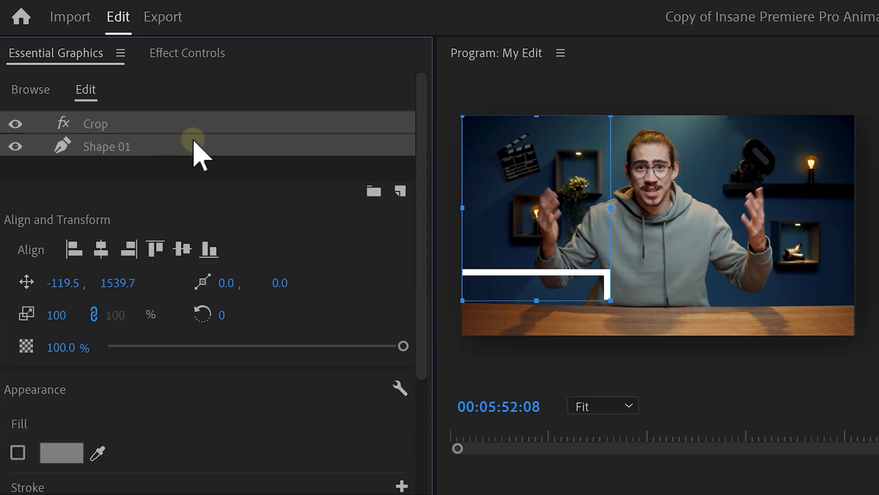
pyautogui.click(372, 192)
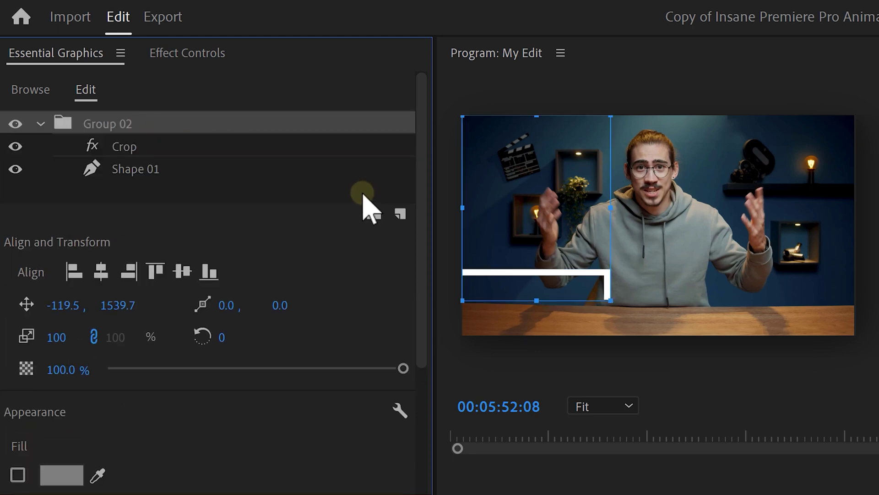
pyautogui.click(342, 191)
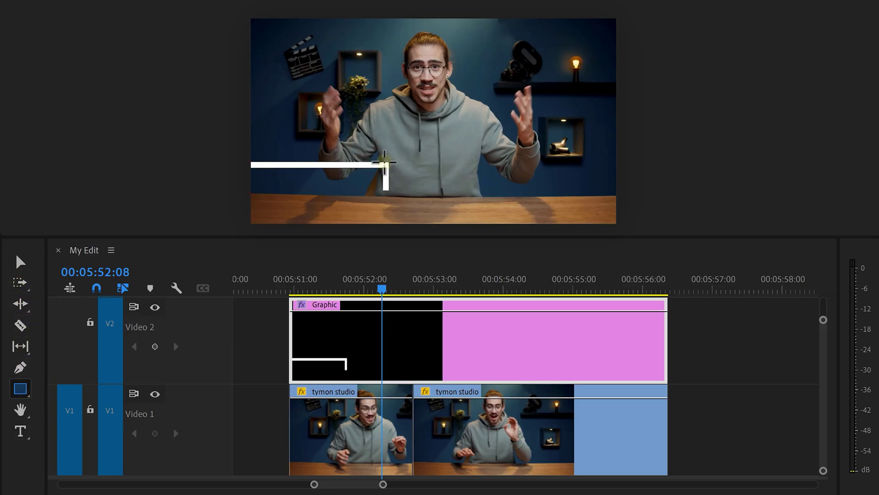
# Draw a white box over the line's lower left and keyframe its Position to start lower.
pyautogui.moveTo(388, 162); pyautogui.dragTo(388, 163)
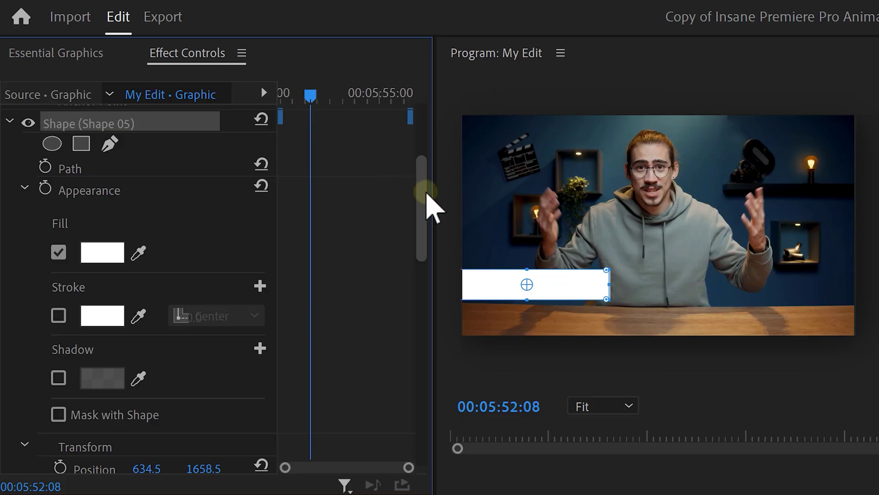
pyautogui.moveTo(426, 198); pyautogui.dragTo(421, 258)
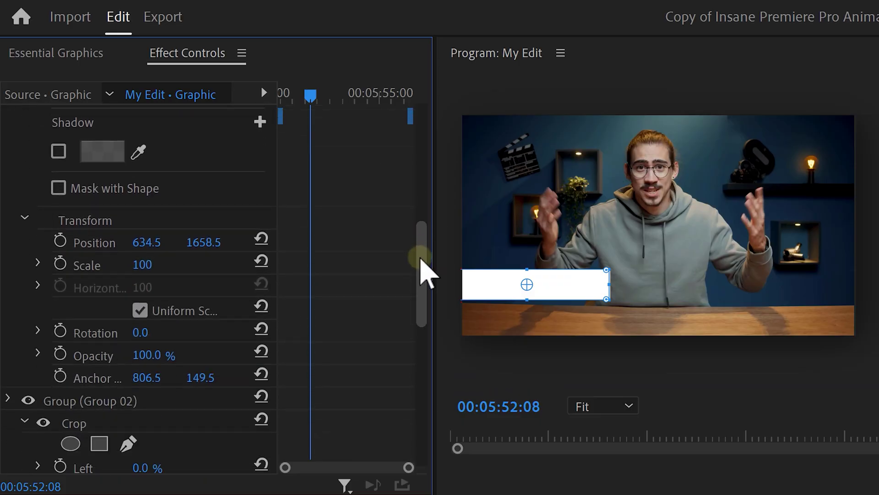
pyautogui.moveTo(311, 95); pyautogui.dragTo(285, 95)
pyautogui.moveTo(203, 243); pyautogui.dragTo(220, 242)
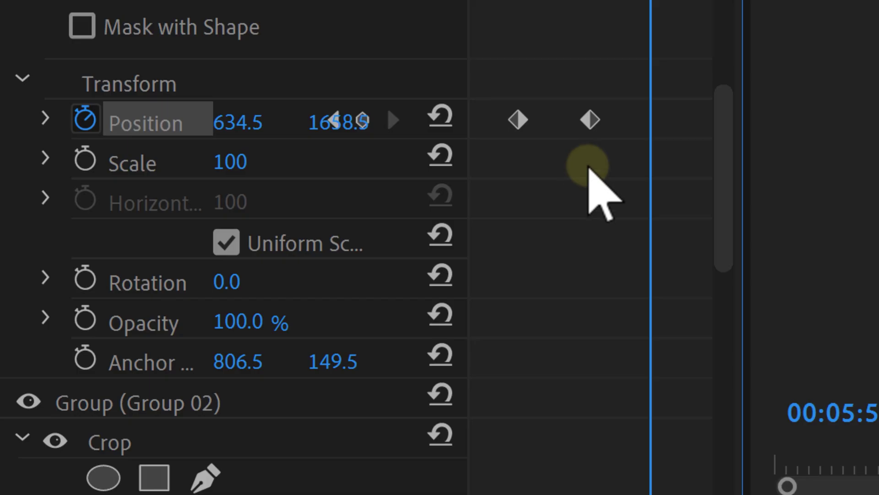
pyautogui.click(590, 121)
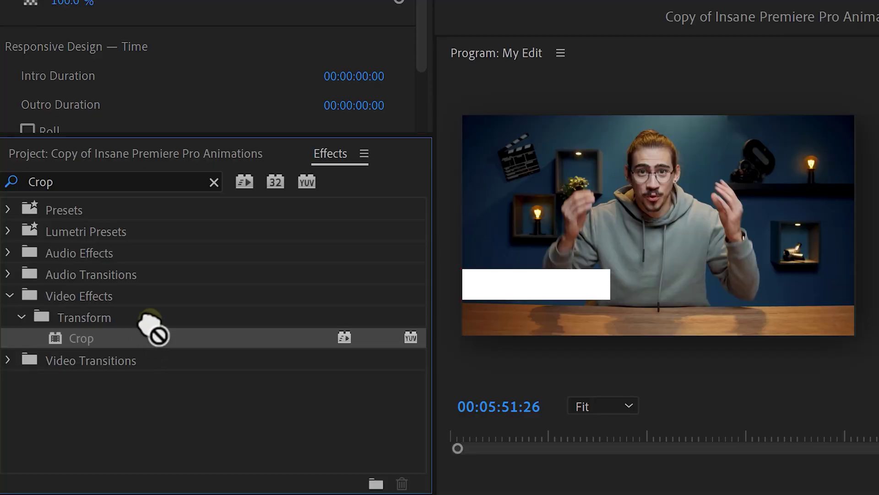
# Group a Crop with the white box as Group 03, crop Bottom 16.6%, and add Wave Warp.
pyautogui.moveTo(149, 326); pyautogui.dragTo(214, 120)
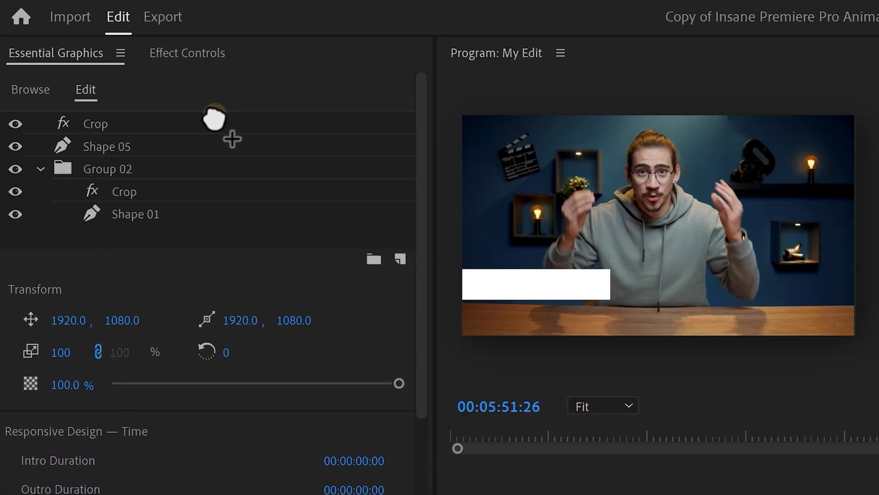
pyautogui.keyDown('shift'); pyautogui.click(166, 147); pyautogui.keyUp('shift')
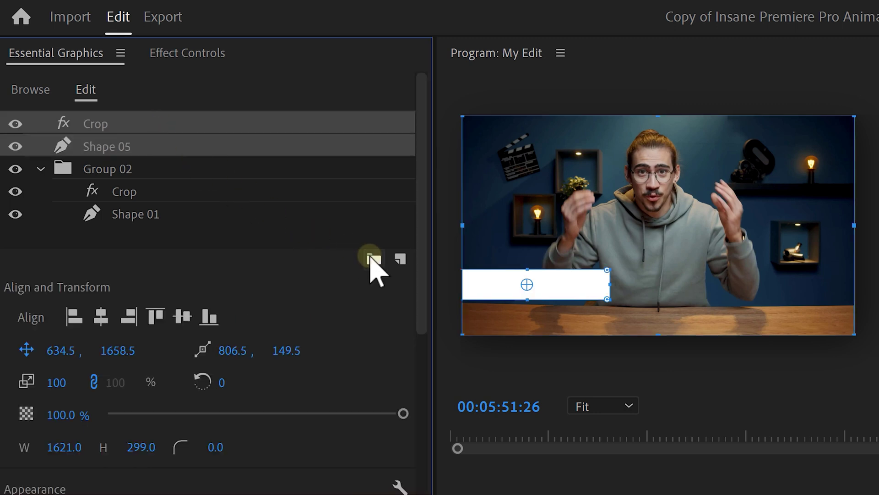
pyautogui.click(374, 259)
pyautogui.click(167, 148)
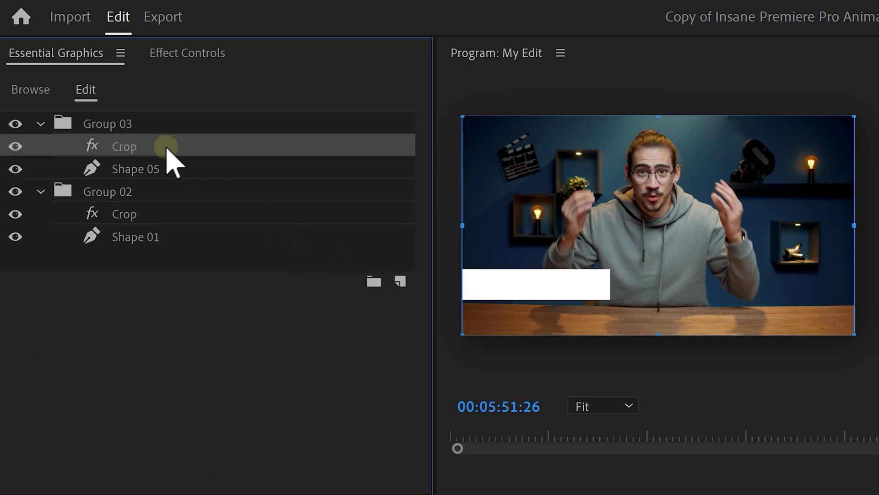
pyautogui.click(177, 57)
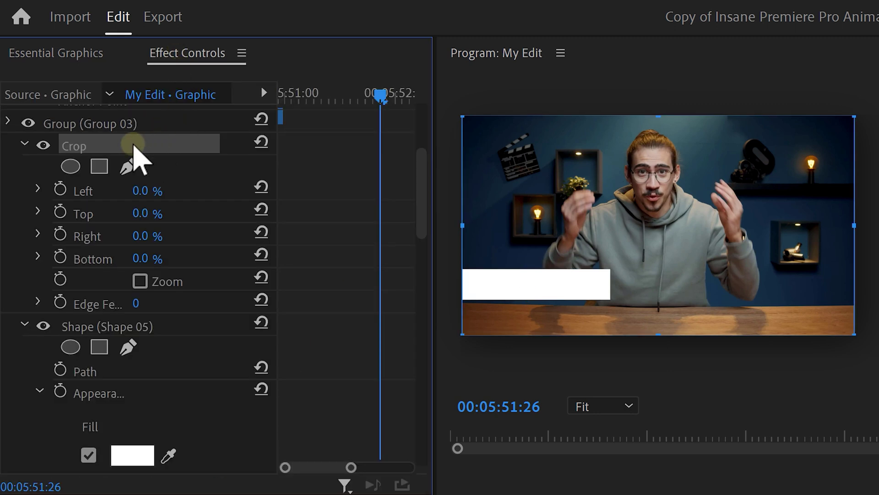
pyautogui.moveTo(141, 258); pyautogui.dragTo(156, 258)
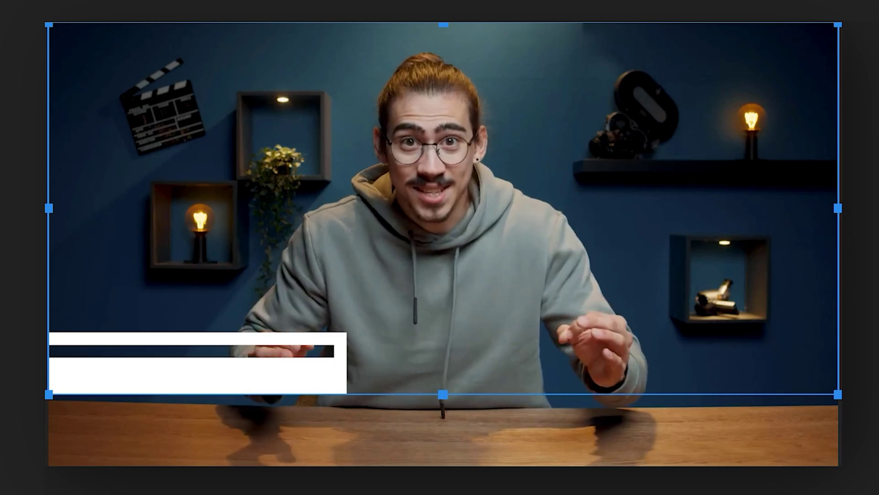
pyautogui.click(156, 346)
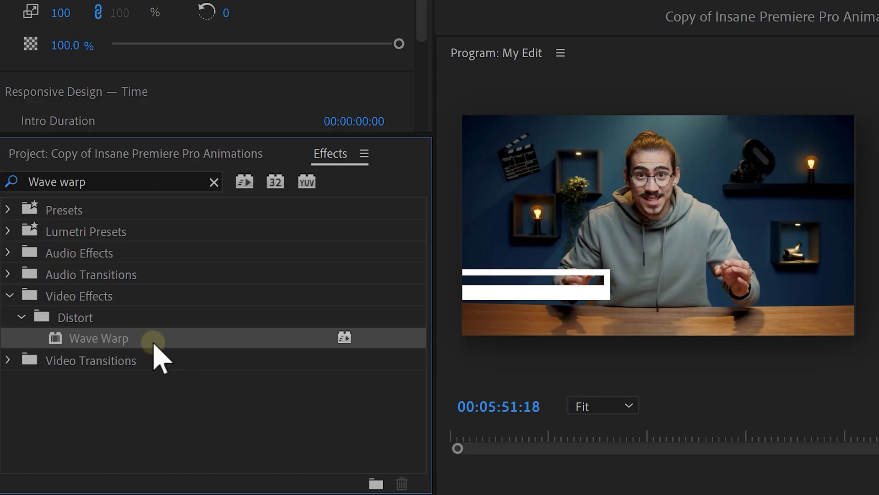
pyautogui.moveTo(154, 341)
pyautogui.mouseDown()
pyautogui.moveTo(173, 329)
pyautogui.moveTo(177, 308)
pyautogui.moveTo(167, 157)
pyautogui.moveTo(140, 158)
pyautogui.mouseUp()
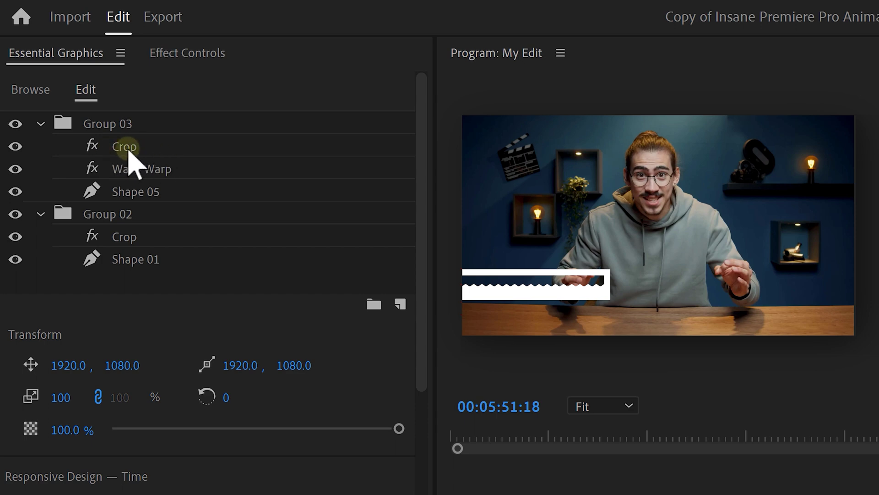
# Set Wave Warp's Wave Width to 200 for a broader wave on the box.
pyautogui.click(183, 170)
pyautogui.click(174, 57)
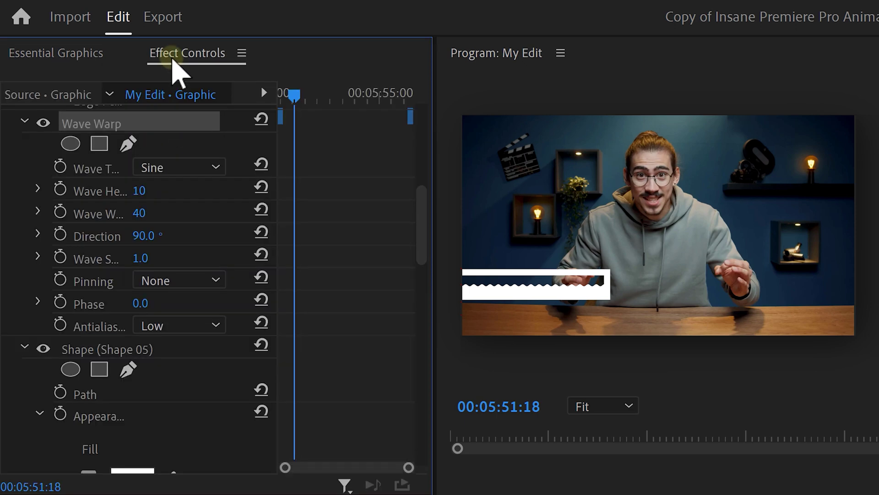
pyautogui.click(139, 213)
pyautogui.write('200')
pyautogui.press('Return')
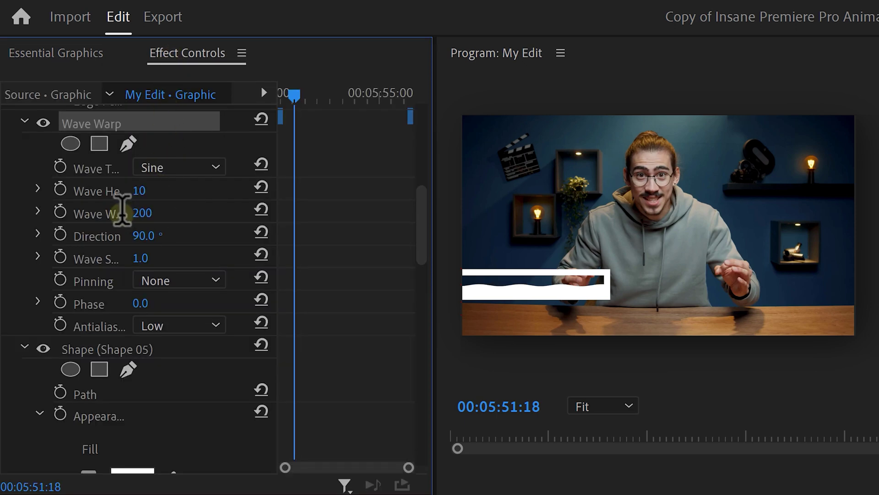
pyautogui.click(139, 189)
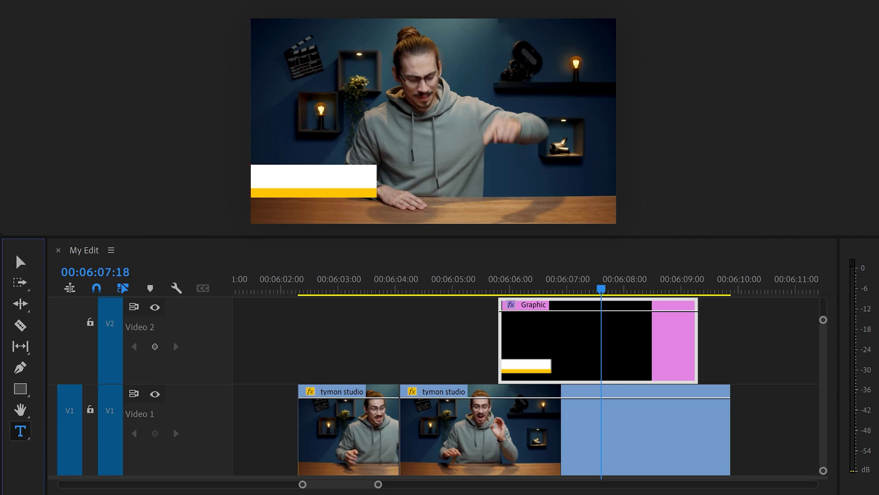
# Type TYMON on the white box, enlarge it, set Position Y to 1726, and show safe margins.
pyautogui.click(284, 173)
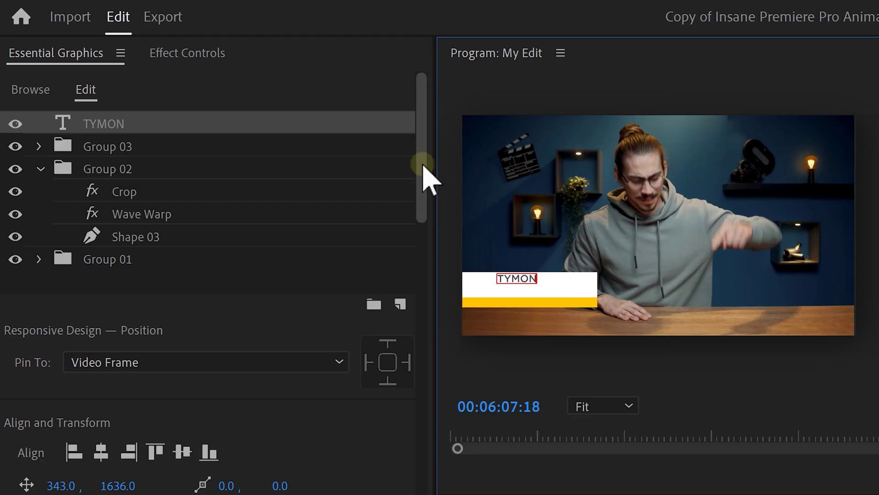
pyautogui.moveTo(426, 177); pyautogui.dragTo(421, 270)
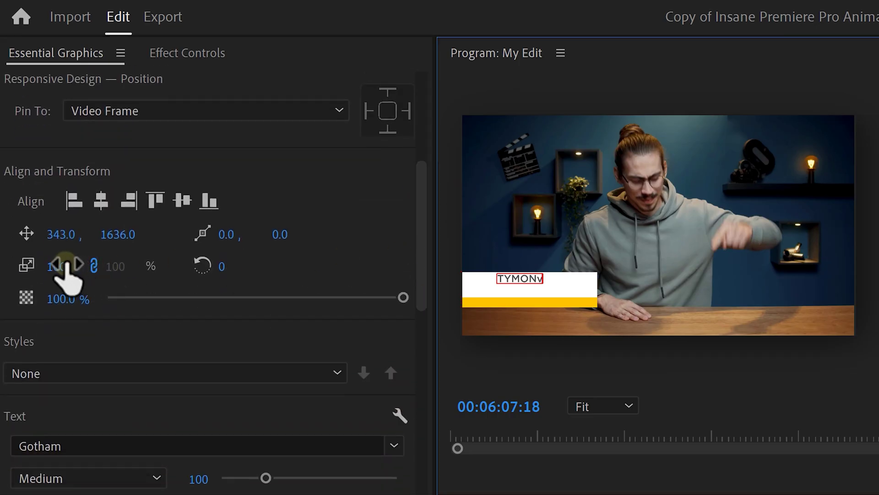
pyautogui.moveTo(67, 266); pyautogui.dragTo(85, 266)
pyautogui.moveTo(284, 228); pyautogui.dragTo(232, 230)
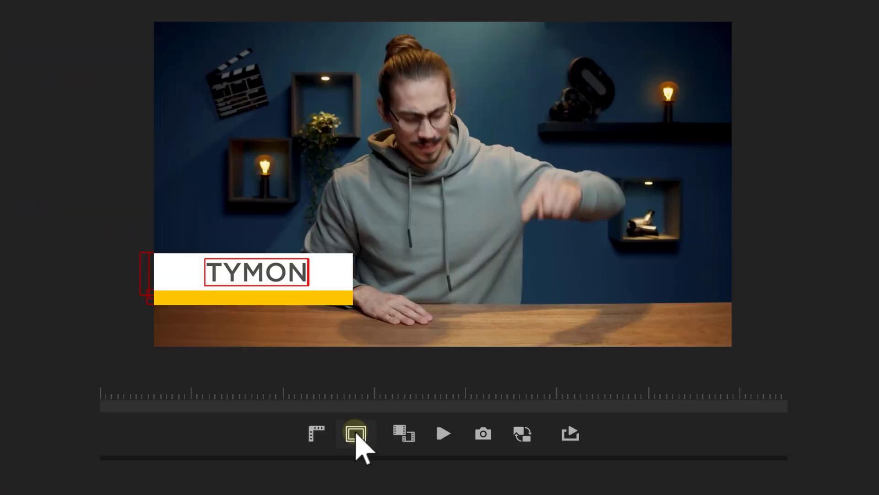
pyautogui.click(357, 433)
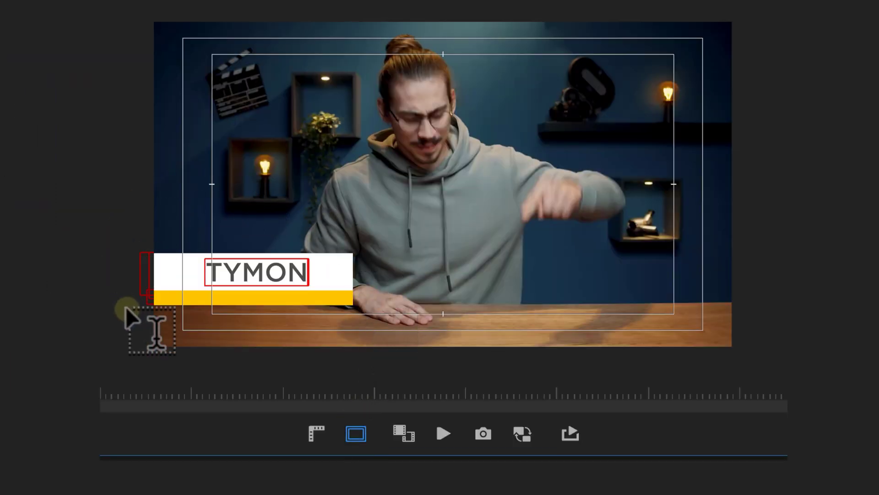
pyautogui.click(235, 168)
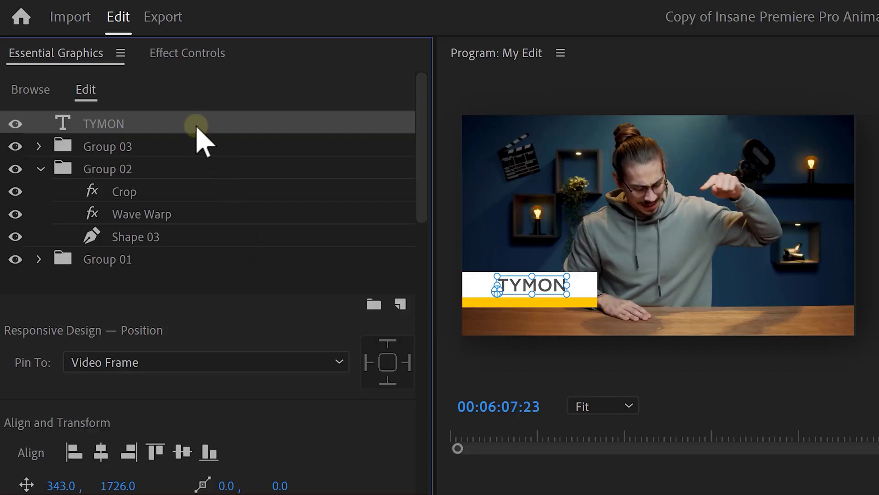
# Keyframe TYMON's Position at Y 1726, then lower it to Y 1893 at 00:06:07:14.
pyautogui.click(188, 53)
pyautogui.click(60, 326)
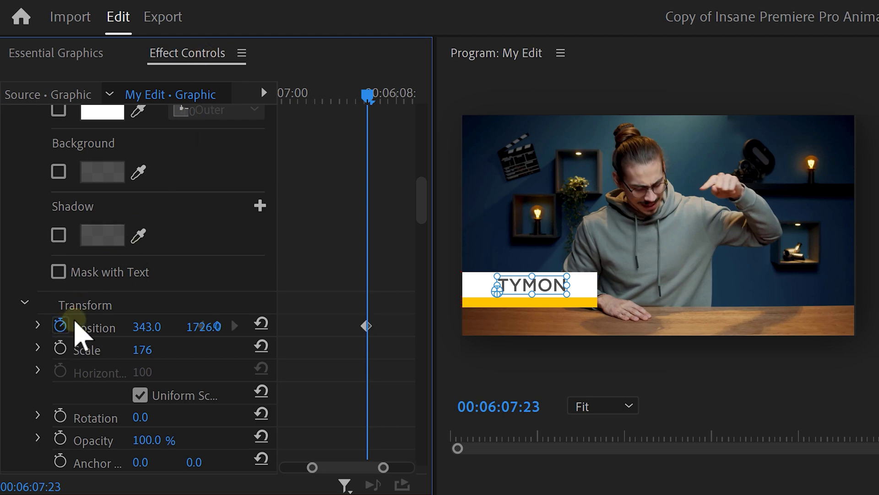
pyautogui.moveTo(366, 110); pyautogui.dragTo(331, 108)
pyautogui.moveTo(202, 326); pyautogui.dragTo(416, 322)
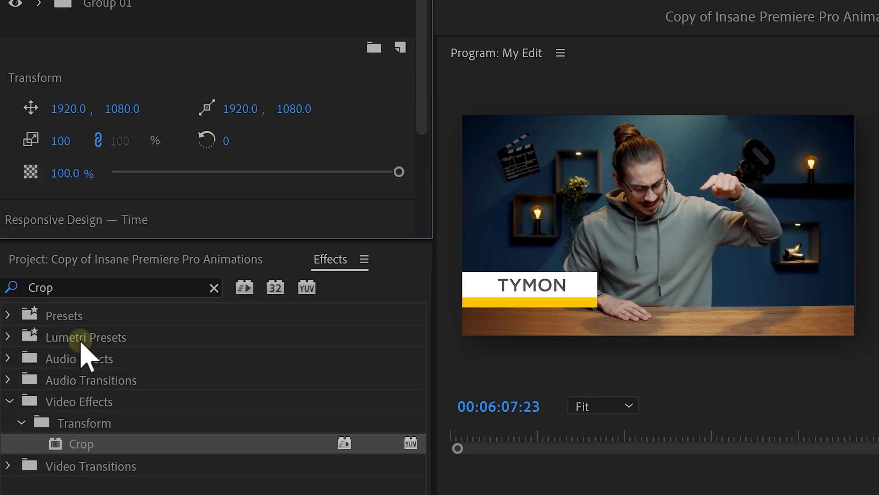
# Add a Crop effect to the graphic and group it with TYMON as Group 05.
pyautogui.moveTo(78, 340); pyautogui.dragTo(141, 123)
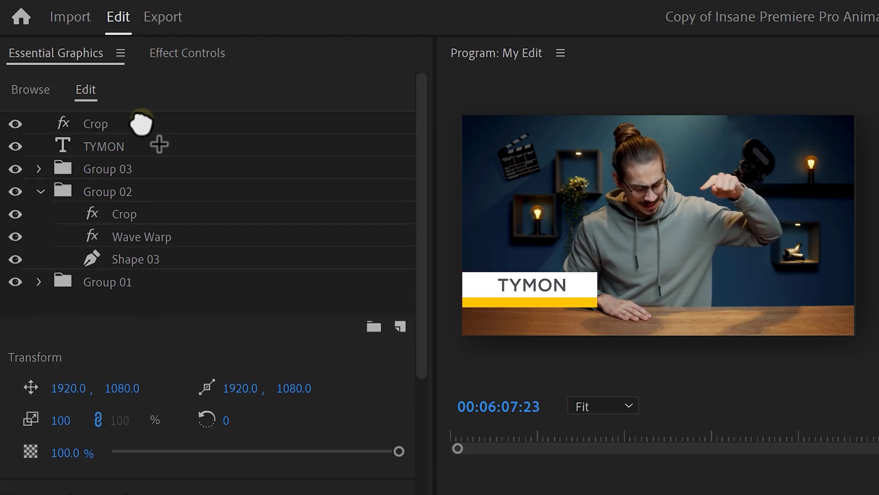
pyautogui.keyDown('shift'); pyautogui.click(147, 145); pyautogui.keyUp('shift')
pyautogui.click(373, 327)
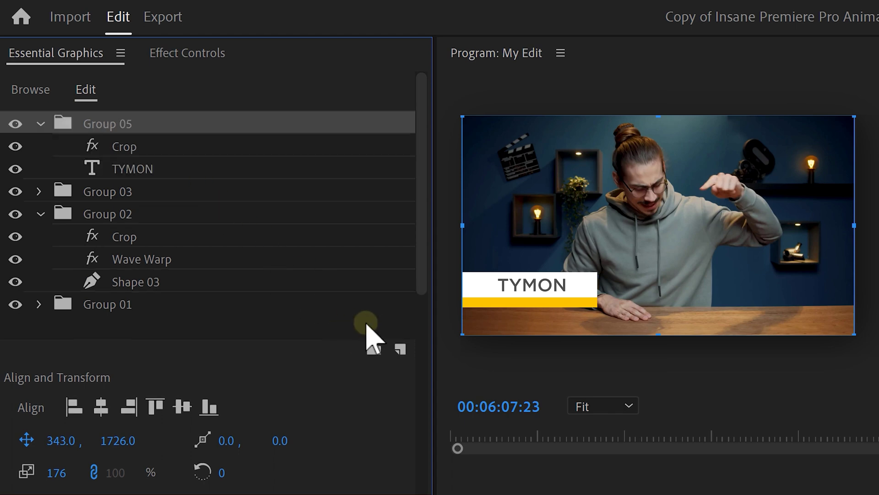
# Set Group 05's Crop to cut 10% off the bottom.
pyautogui.click(215, 148)
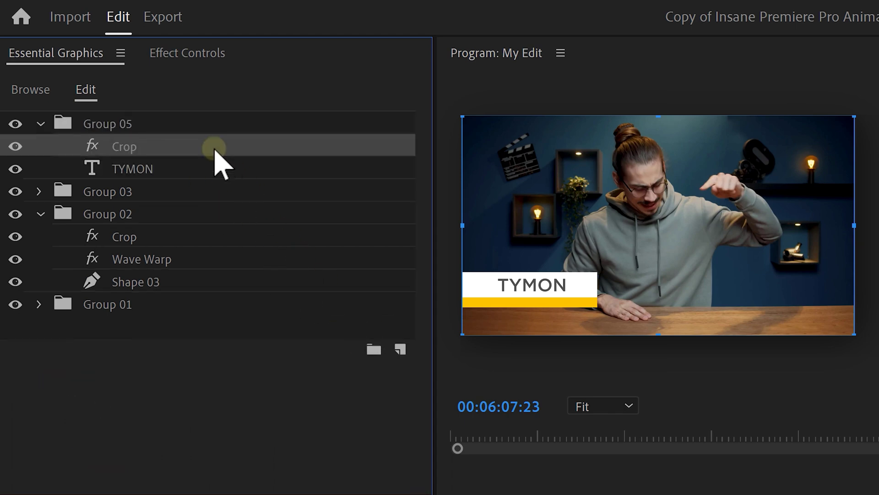
pyautogui.click(199, 60)
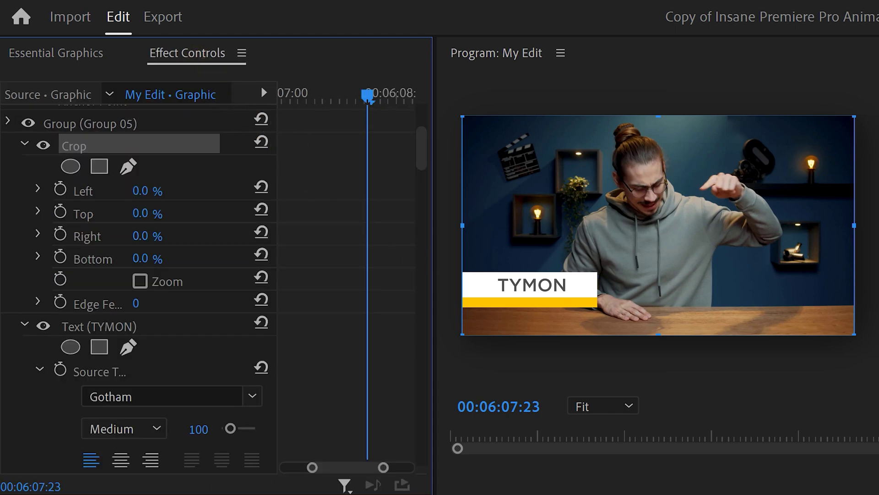
pyautogui.moveTo(658, 335); pyautogui.dragTo(659, 313)
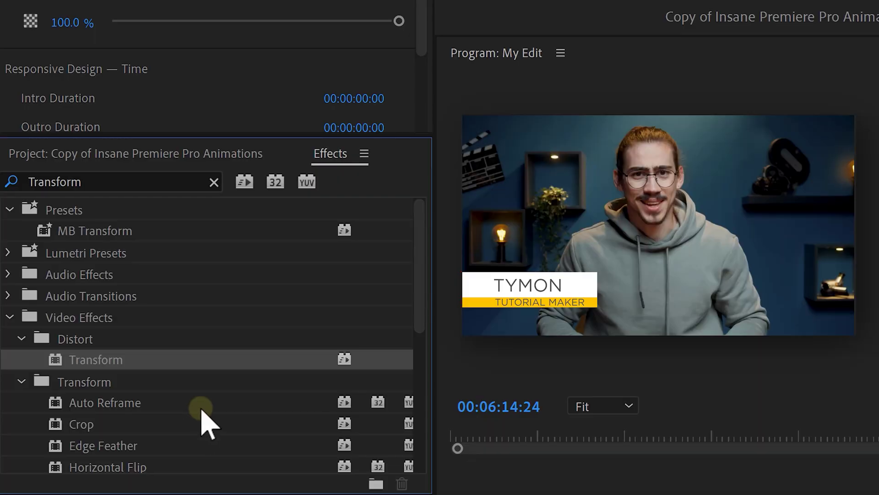
# Add a Transform effect above all groups of the lower third.
pyautogui.moveTo(176, 357); pyautogui.dragTo(213, 120)
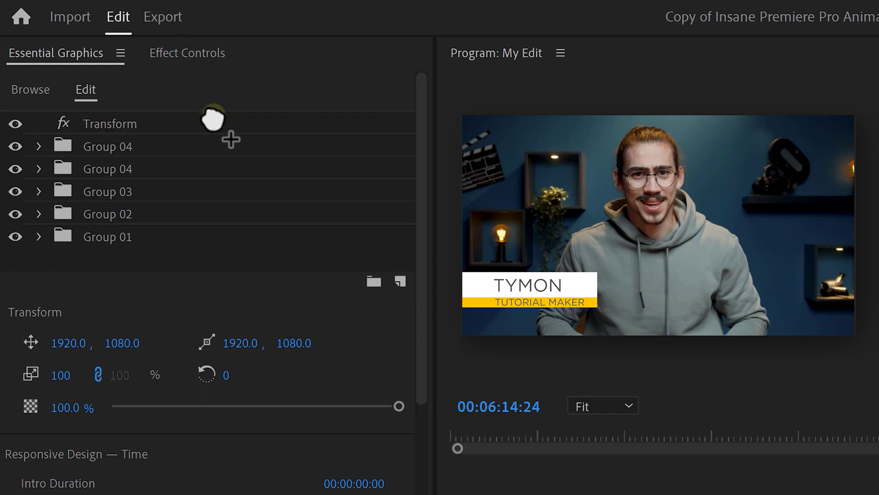
pyautogui.click(143, 120)
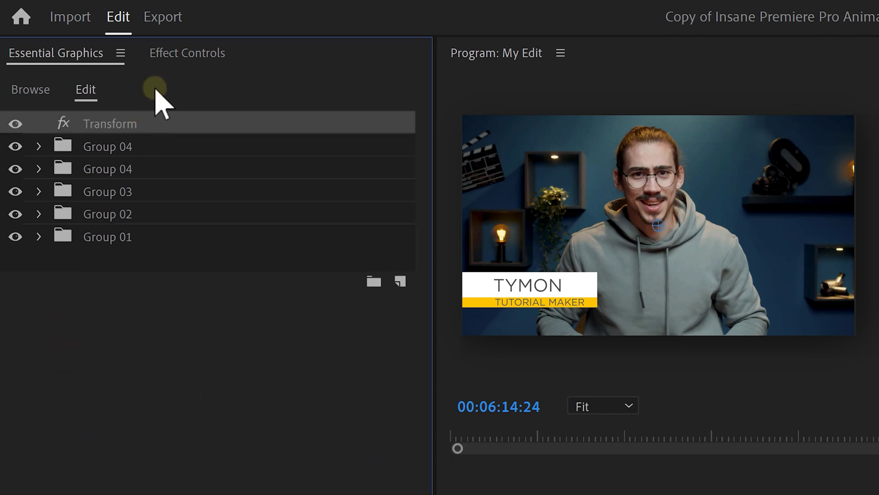
pyautogui.click(173, 54)
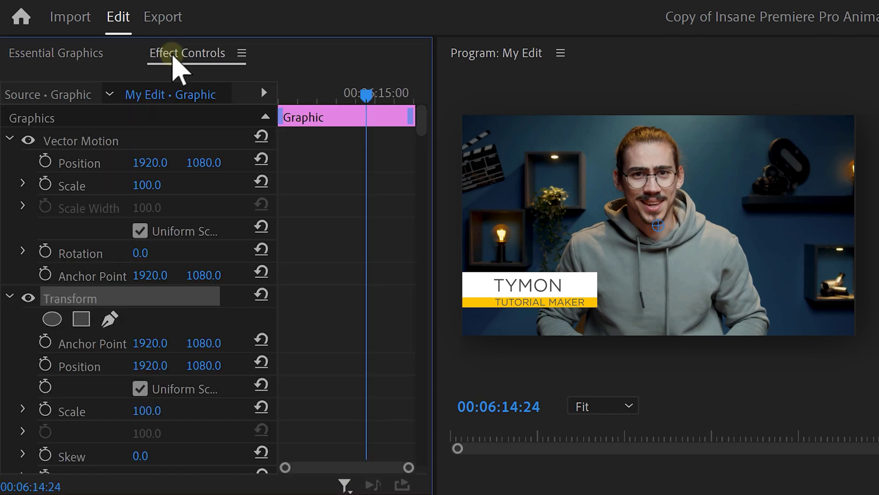
# Keyframe Transform Position from 00:06:14:17 so the lower third slides offscreen to X 437.0.
pyautogui.moveTo(364, 94); pyautogui.dragTo(394, 97)
pyautogui.click(45, 365)
pyautogui.moveTo(143, 365); pyautogui.dragTo(158, 367)
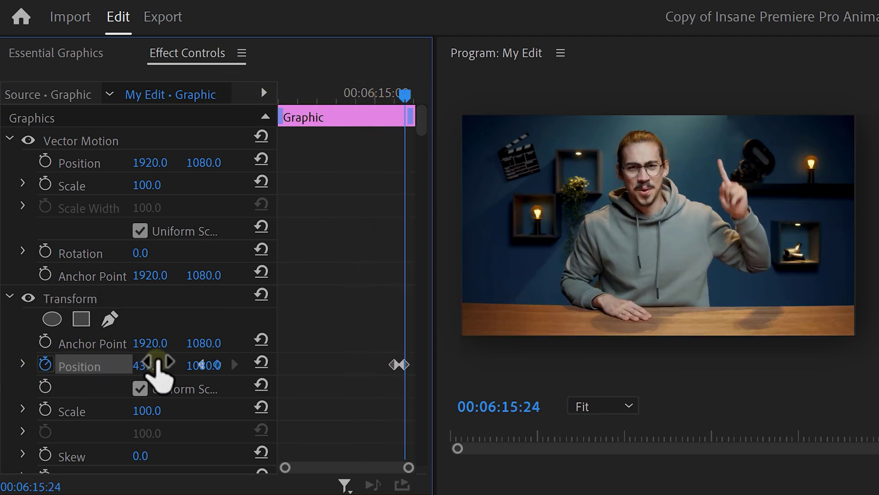
pyautogui.scroll(-5, 393, 370)
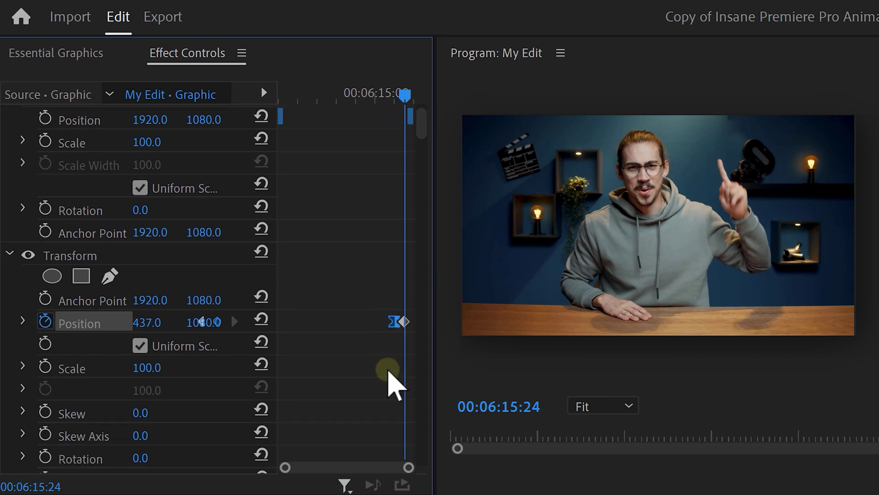
pyautogui.click(149, 438)
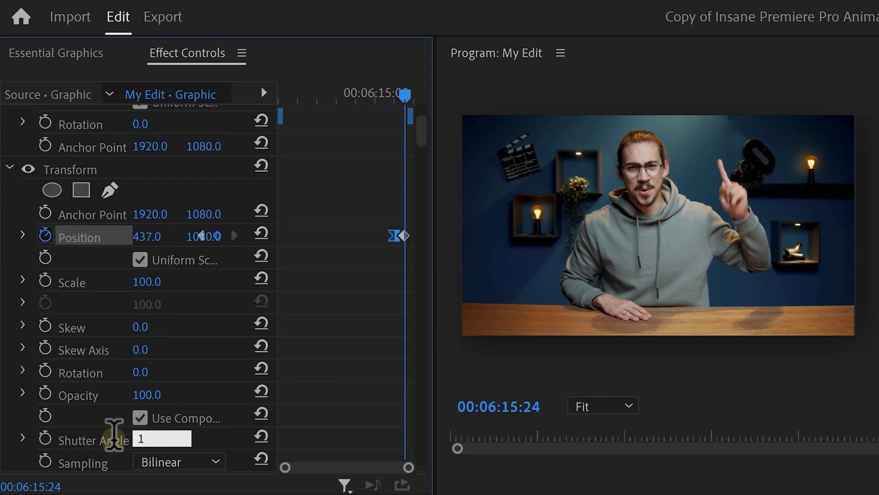